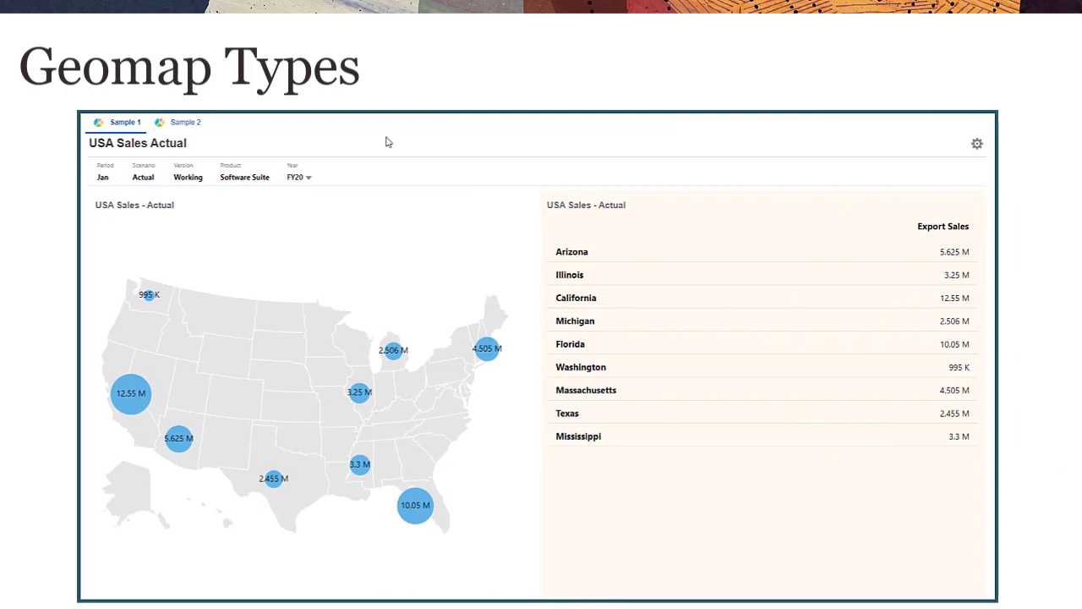
- Examine the value bubbles on the USA Sales Actual geomap and the country details on the World Sales Analysis geomap
mouse_move(486, 351)
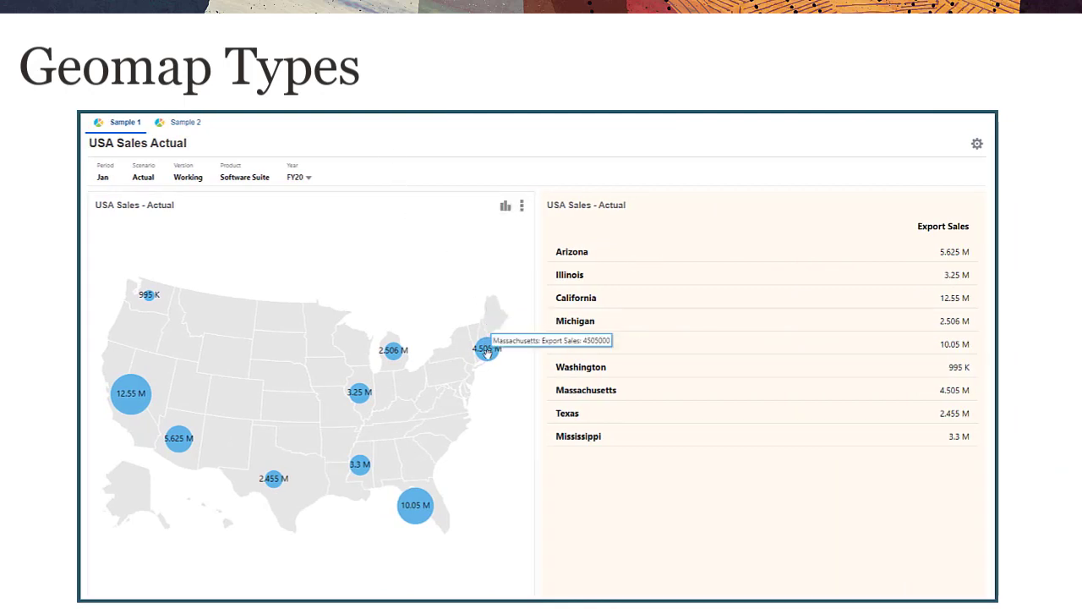
mouse_move(415, 510)
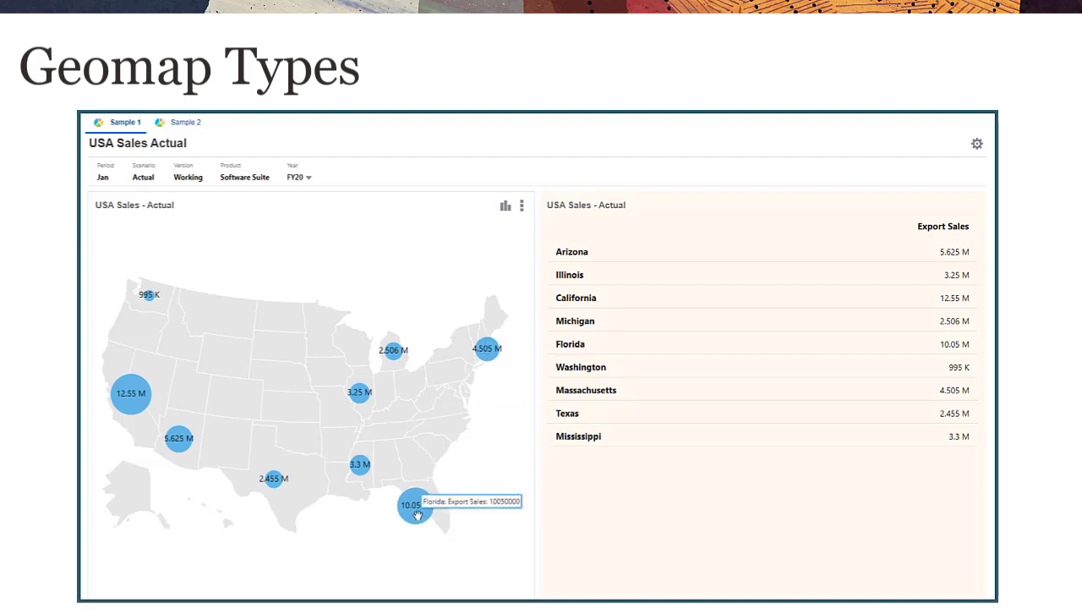
left_click(194, 124)
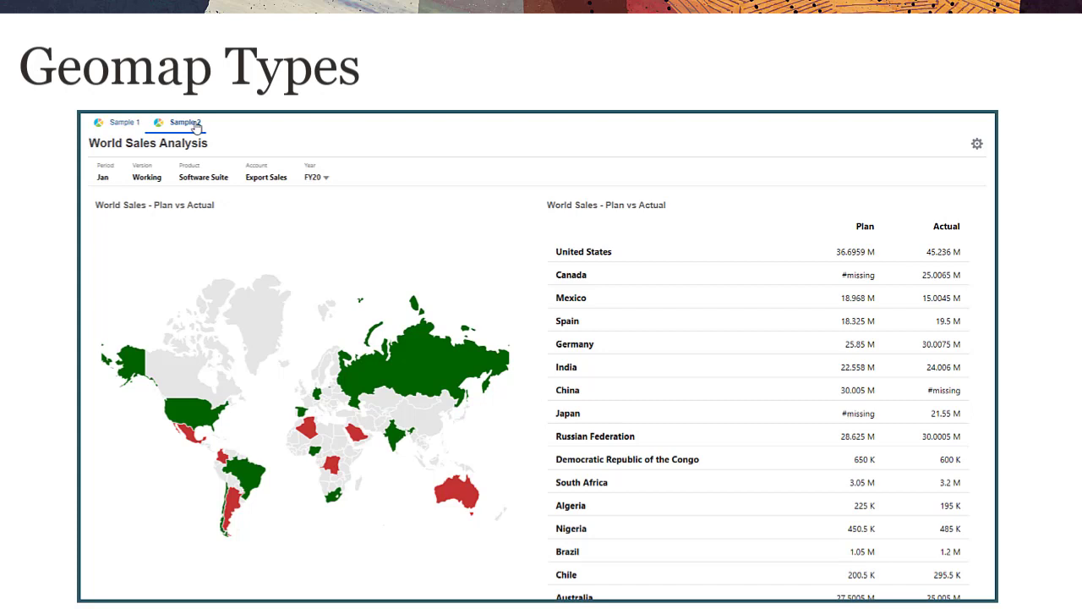
mouse_move(403, 365)
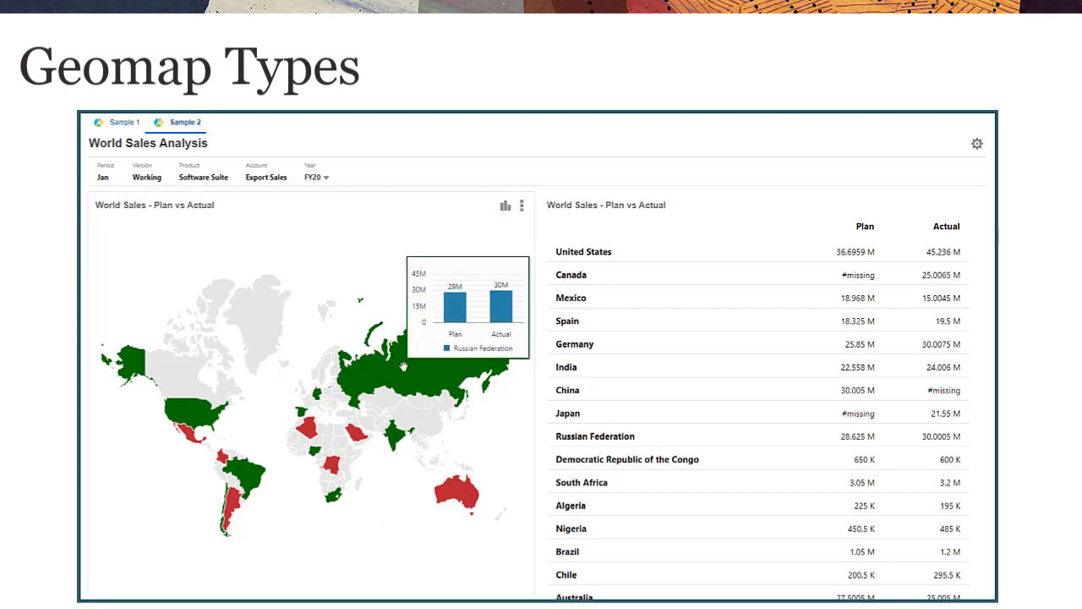
mouse_move(202, 414)
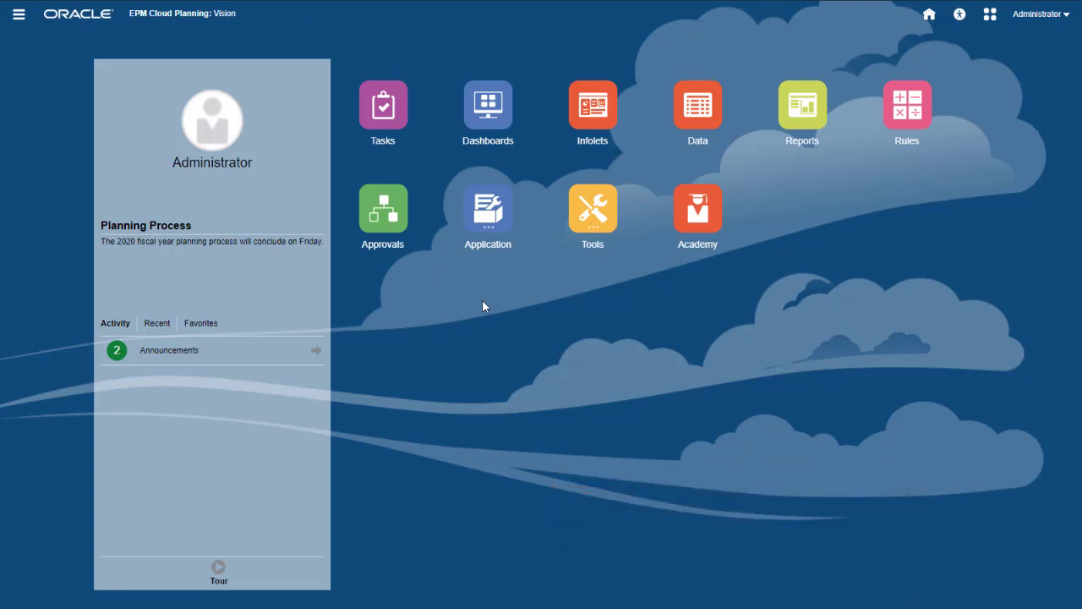
- Open the application's Entity dimension, examine the members under Total Entity, and leave without saving
left_click(468, 247)
left_click(386, 296)
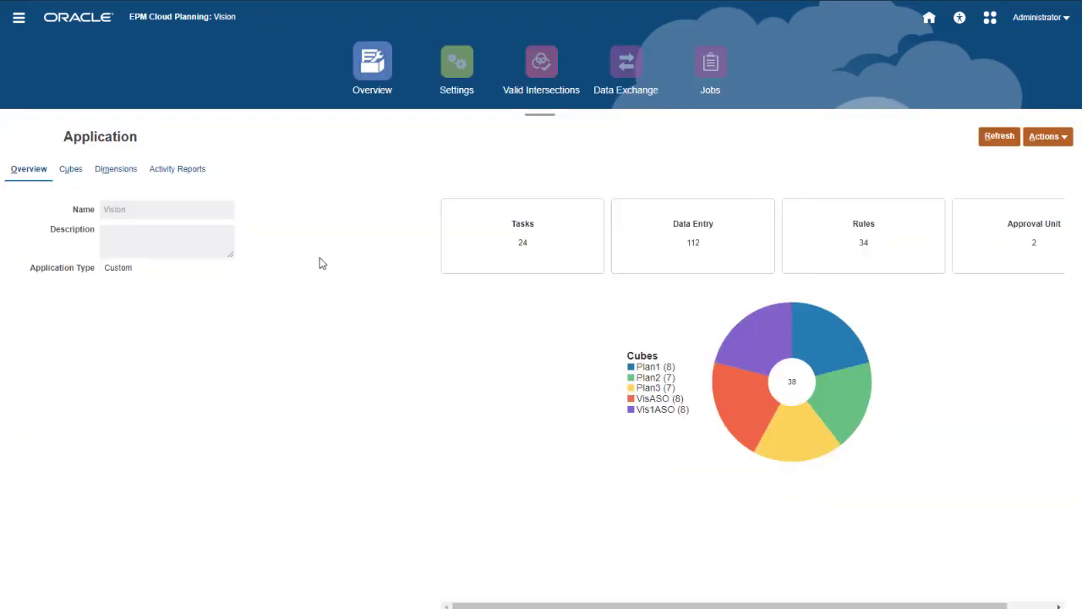
left_click(131, 176)
left_click(75, 455)
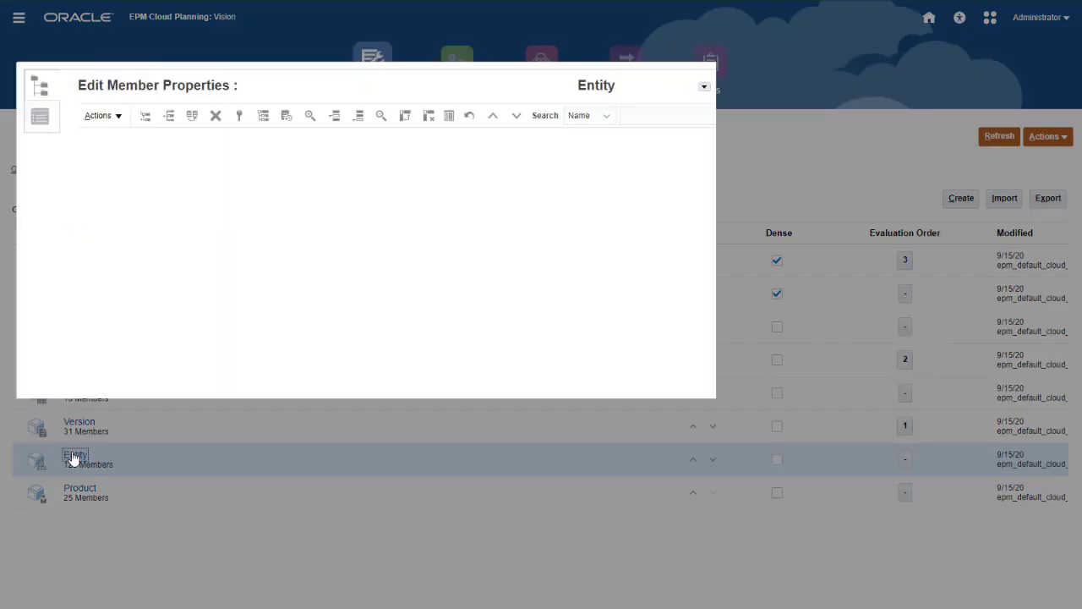
left_click(103, 219)
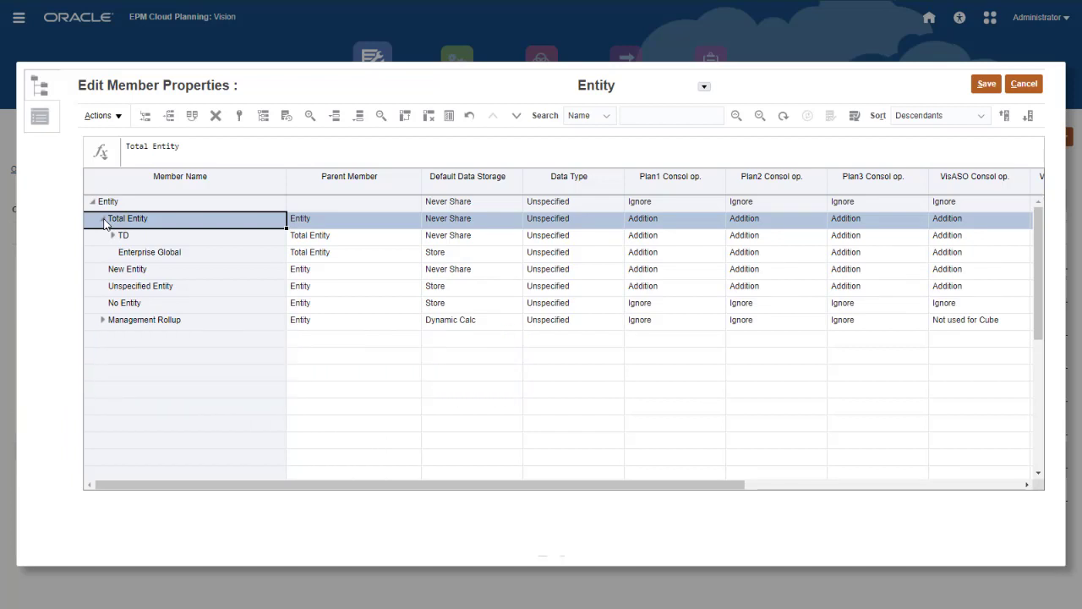
left_click(1023, 83)
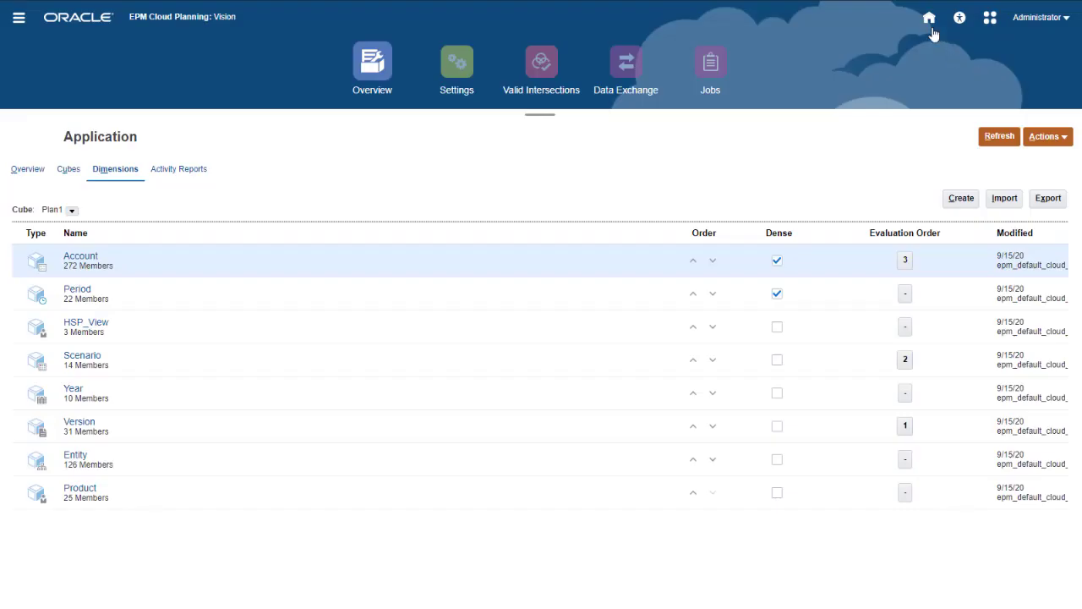
- Return to the home page and create a new dashboard
left_click(929, 19)
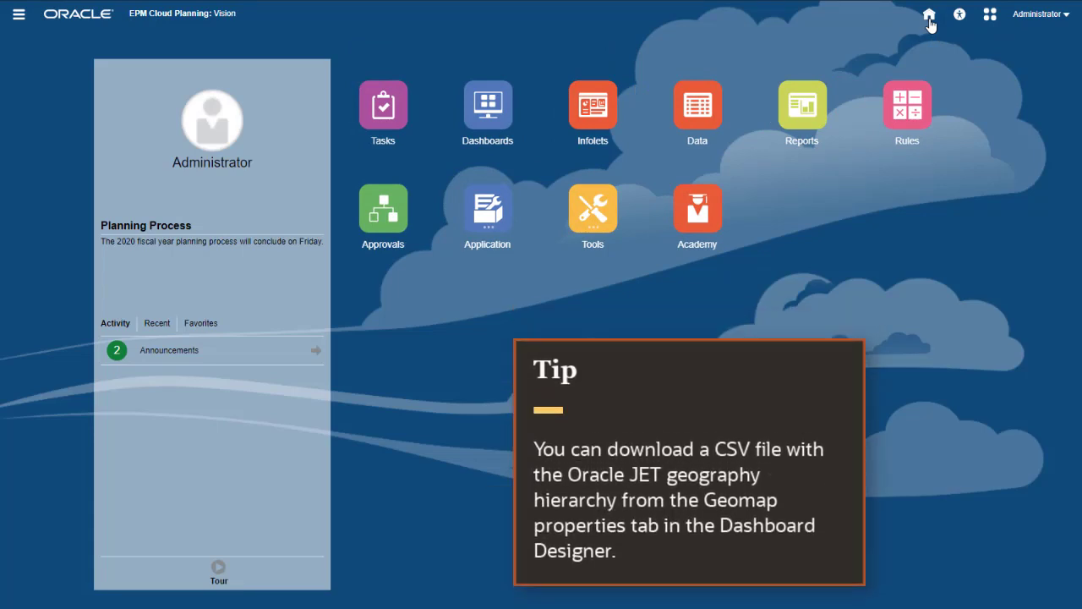
left_click(507, 91)
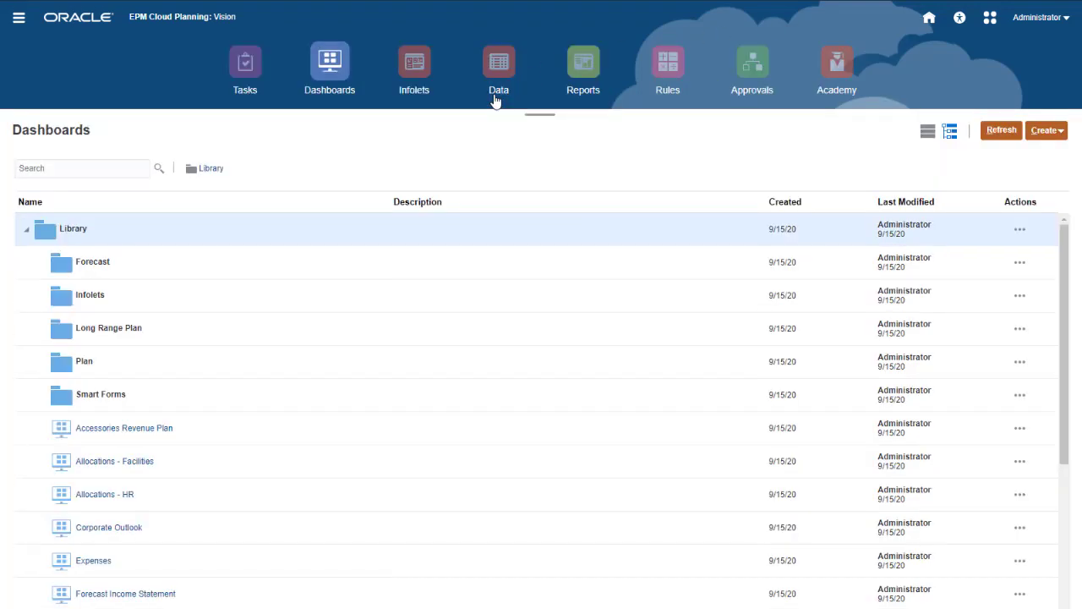
left_click(1044, 135)
left_click(1038, 170)
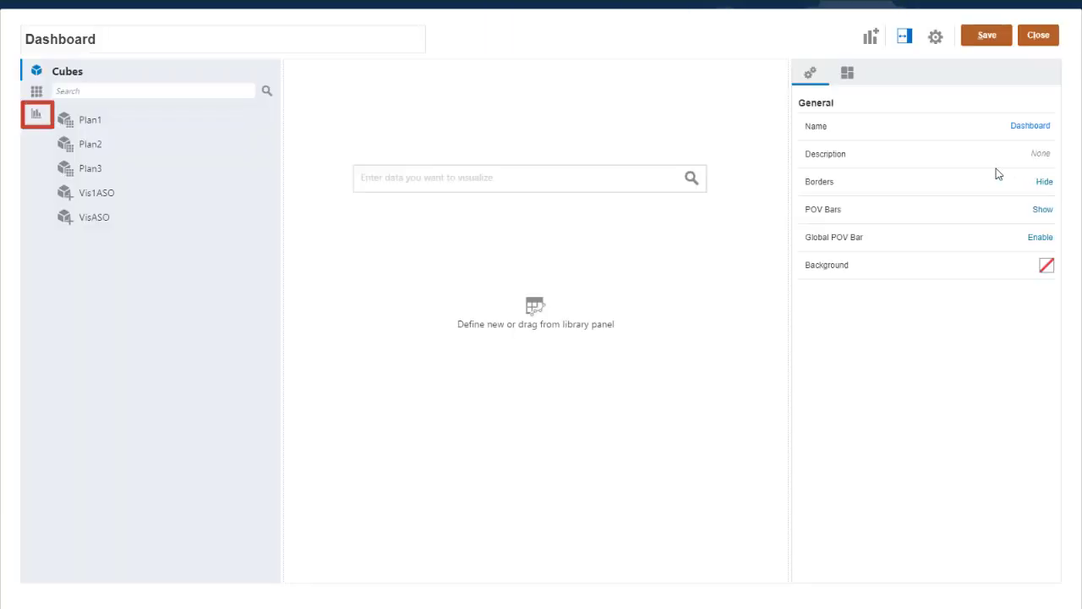
- Add a Geomap visualization to the dashboard and base it on the Plan1 cube
left_click(36, 116)
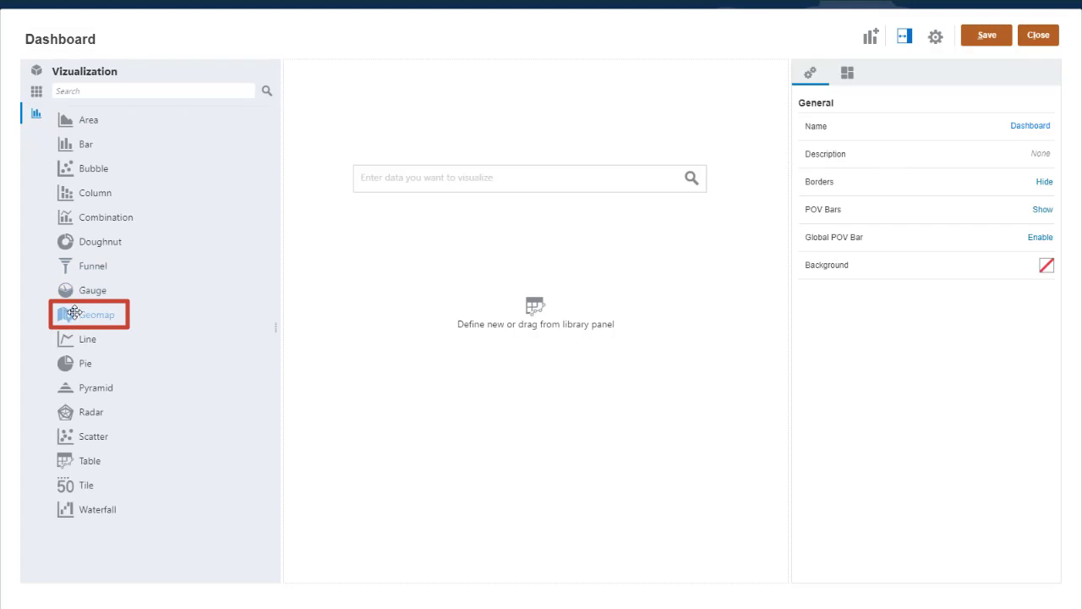
left_click_drag(77, 313, 442, 294)
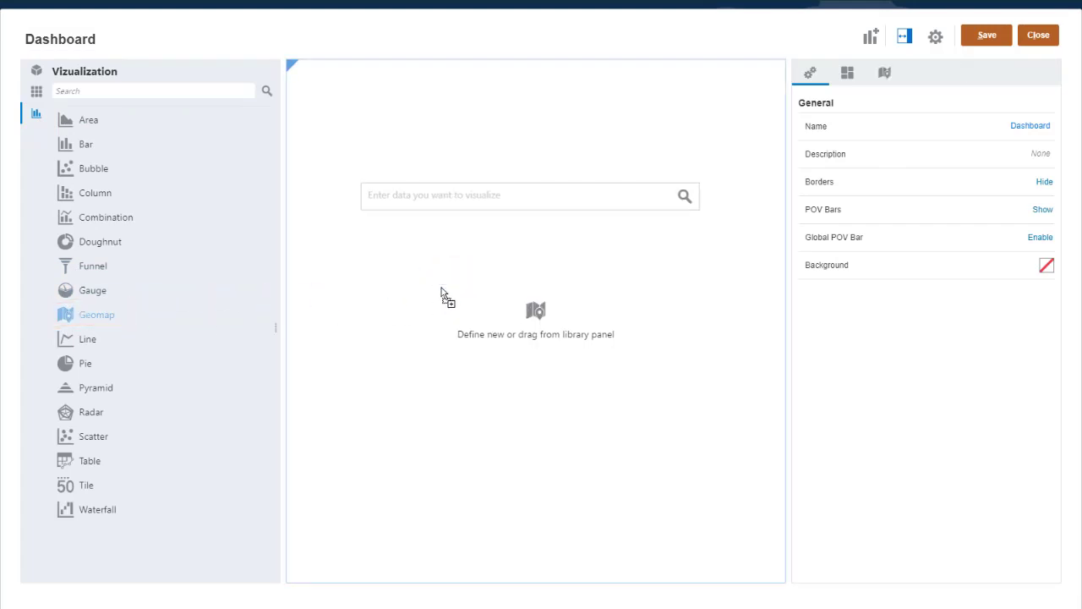
left_click(435, 203)
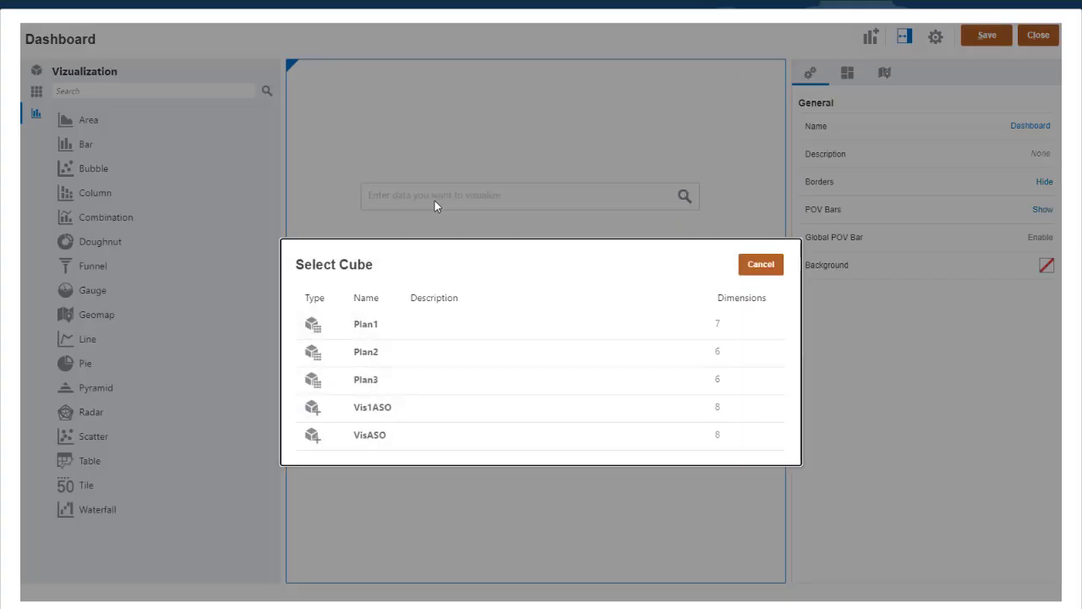
left_click(369, 323)
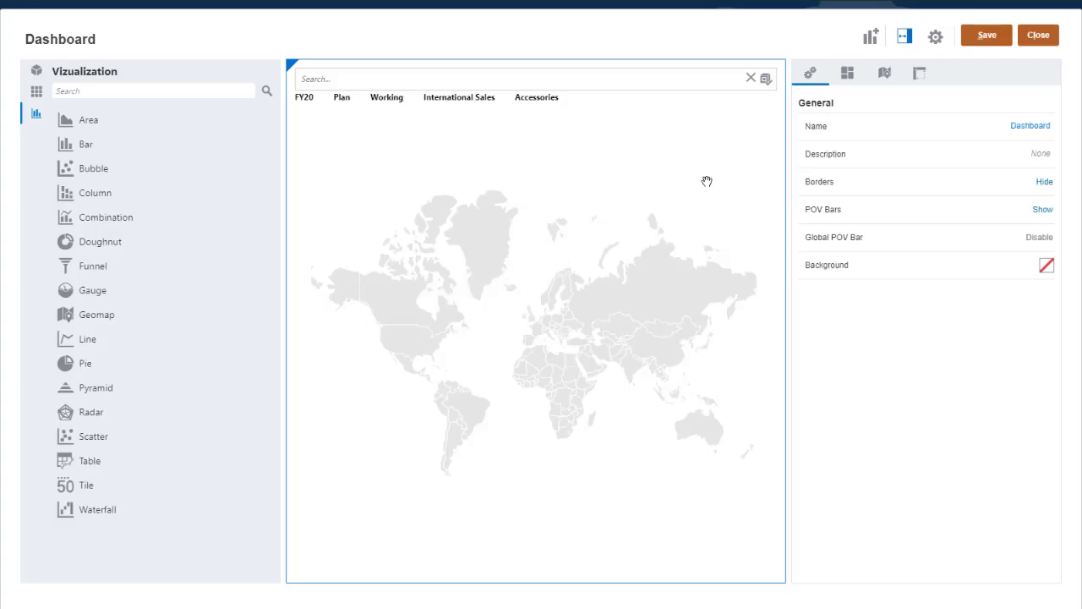
- Download the geography names CSV file from the geomap's properties and dismiss the browser's download notice
left_click(884, 75)
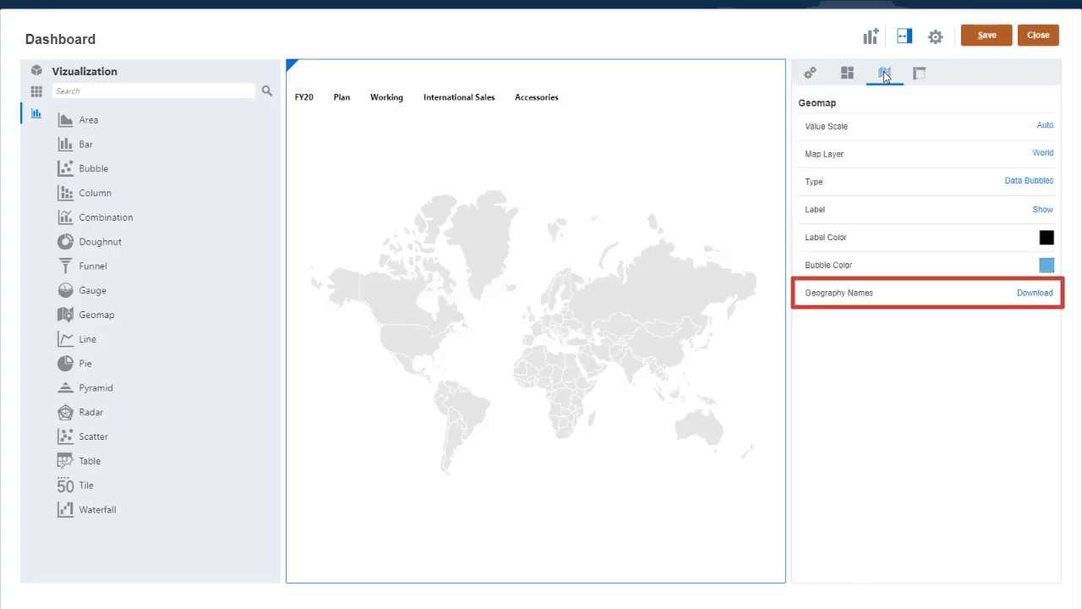
left_click(1035, 293)
left_click(905, 491)
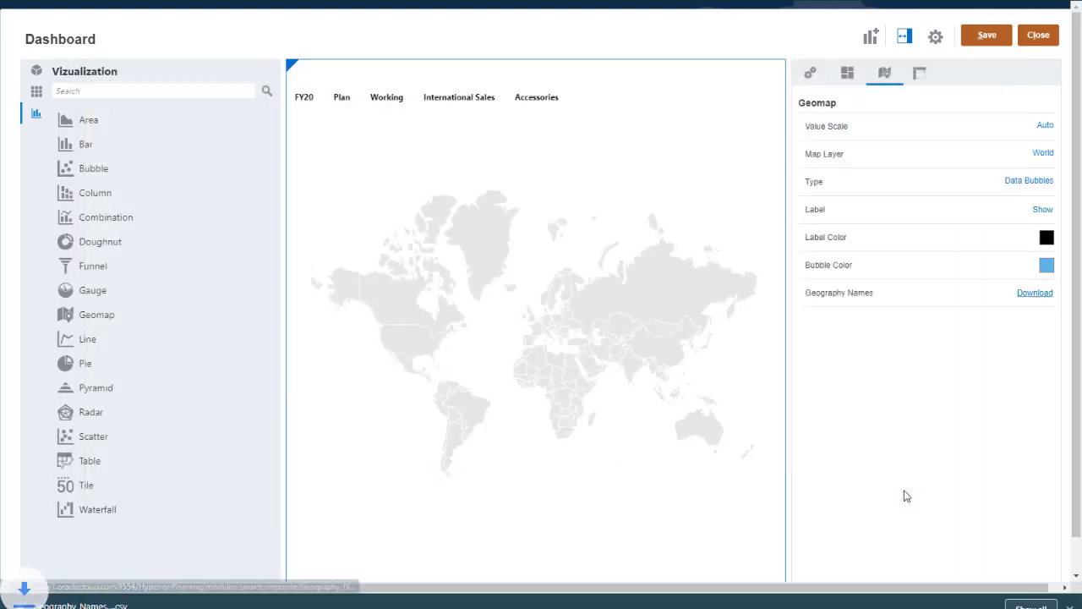
left_click(1069, 606)
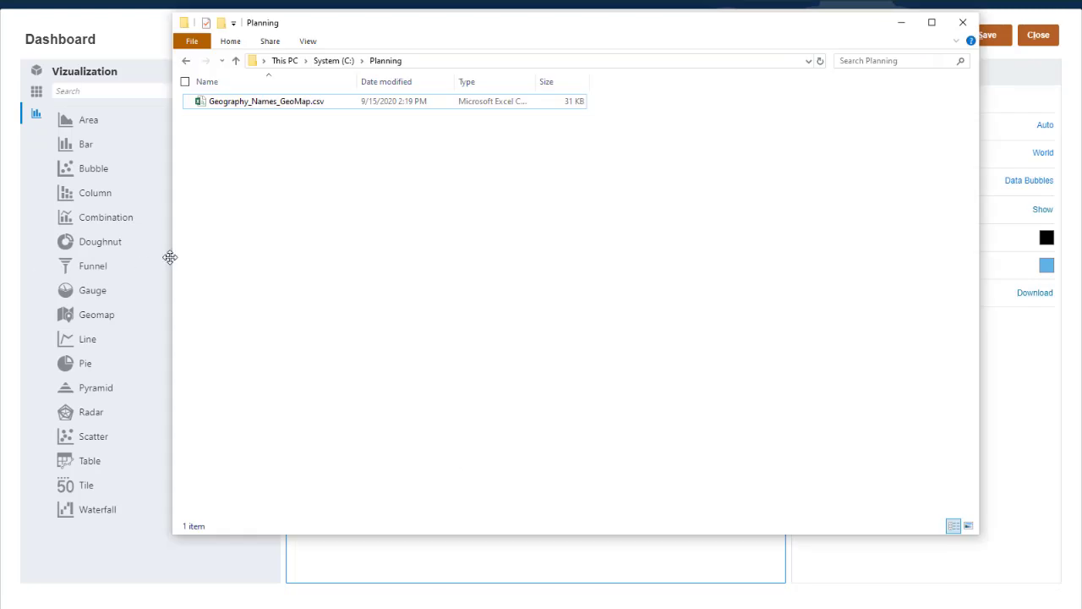
- Open Geography_Names_GeoMap.csv from the Planning folder in Excel and fit all column widths to their contents
double_click(296, 102)
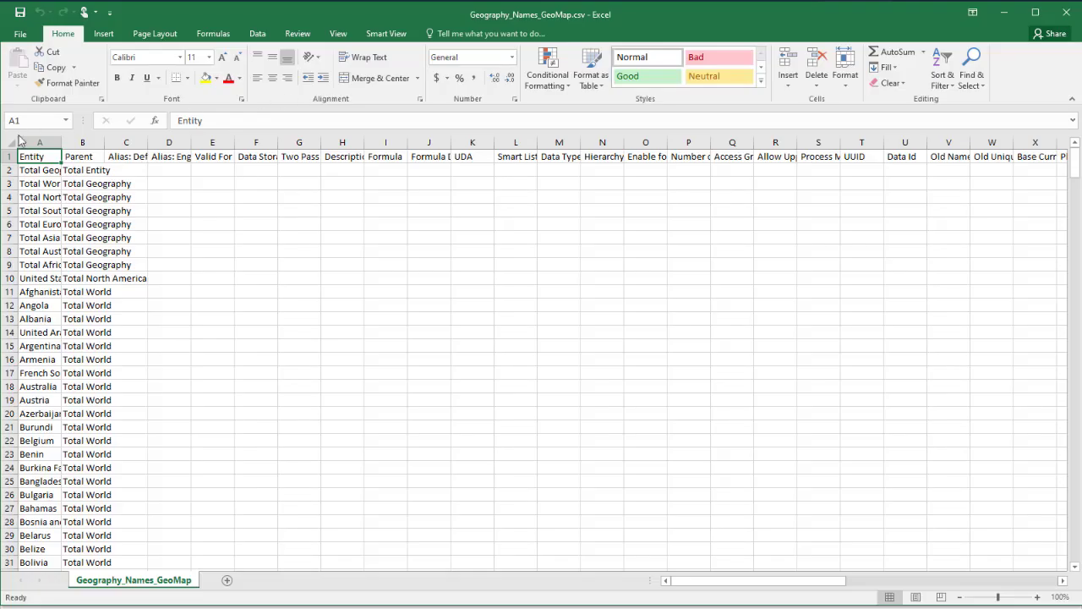
left_click(12, 142)
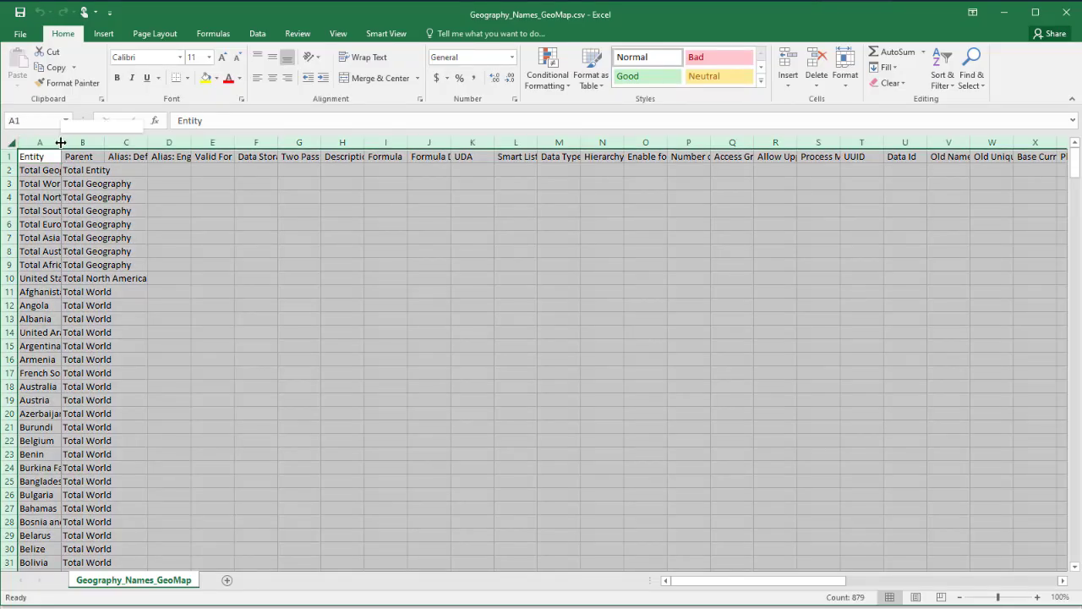
double_click(61, 142)
left_click(111, 172)
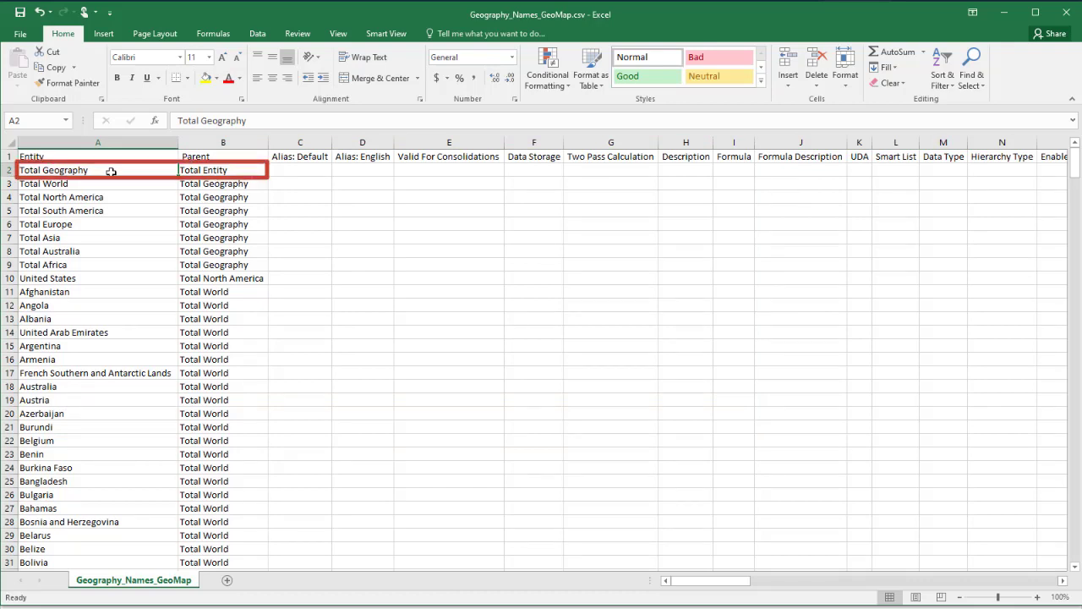
- Change Total Geography's parent in cell B2 to Entity, and review the member rows in Geography_Names_GeoMap2.csv
double_click(186, 170)
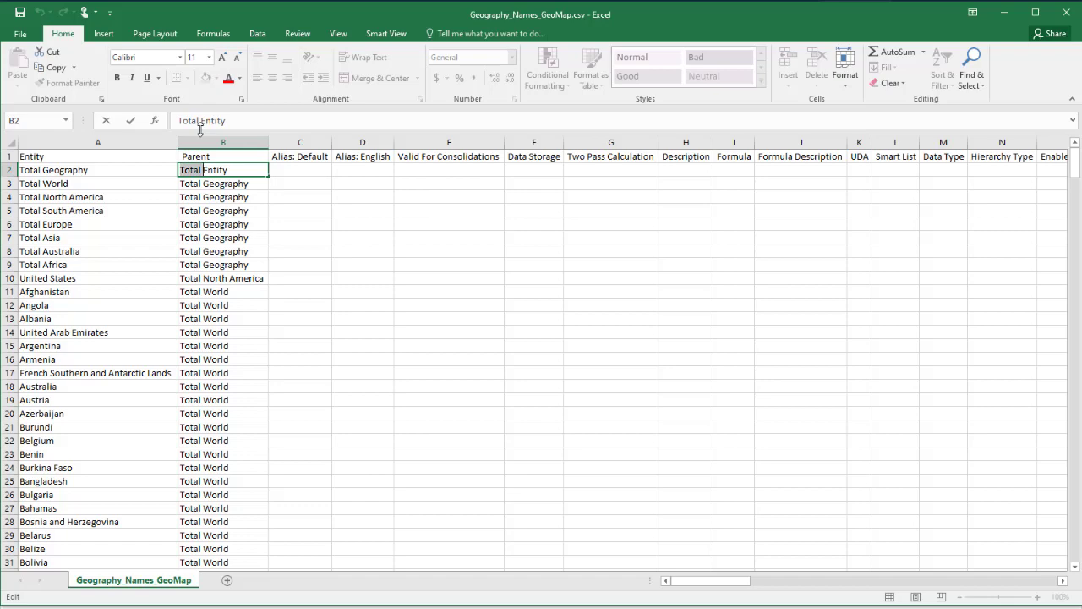
key("BackSpace")
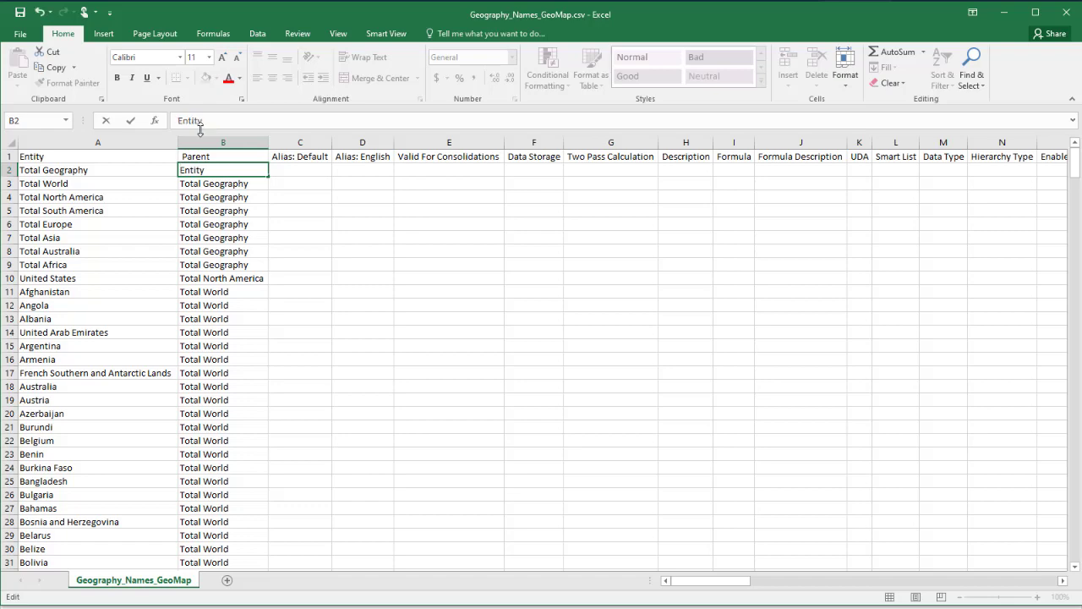
key("Return")
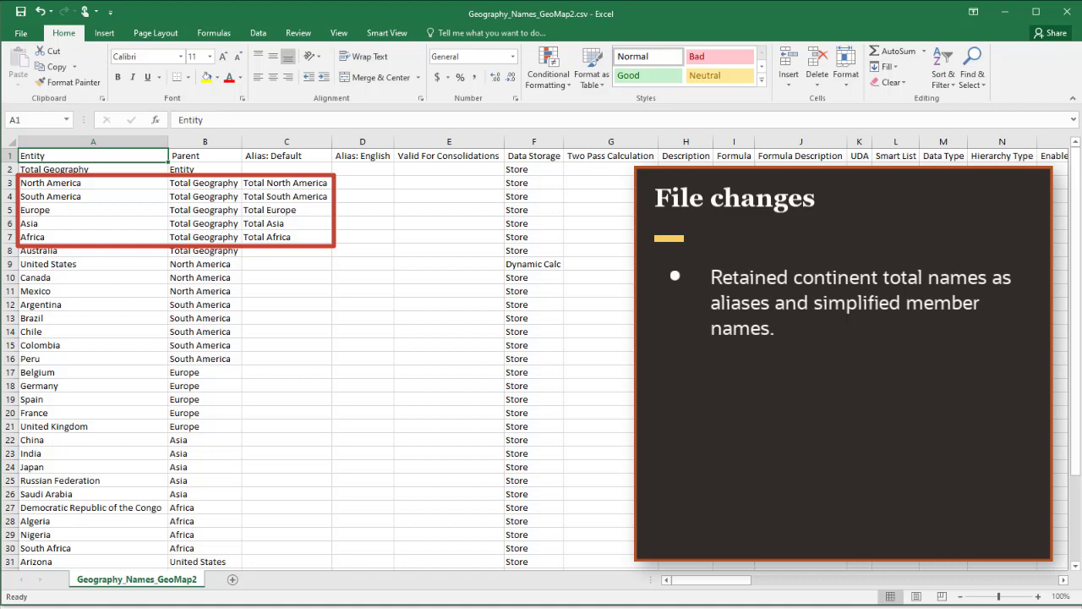
scroll(254, 355, "down", 5)
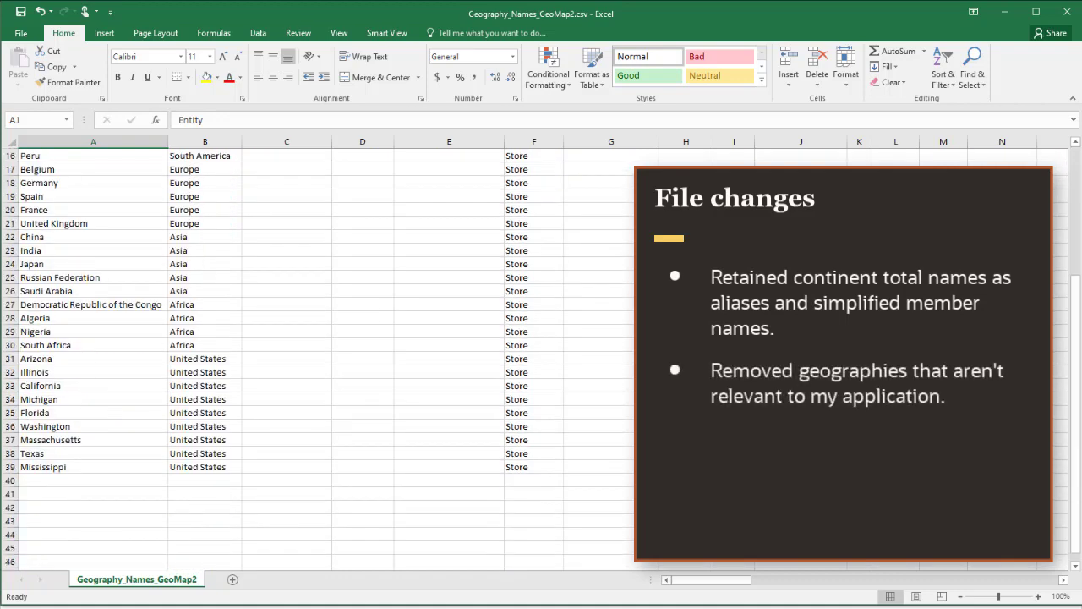
scroll(254, 355, "up", 5)
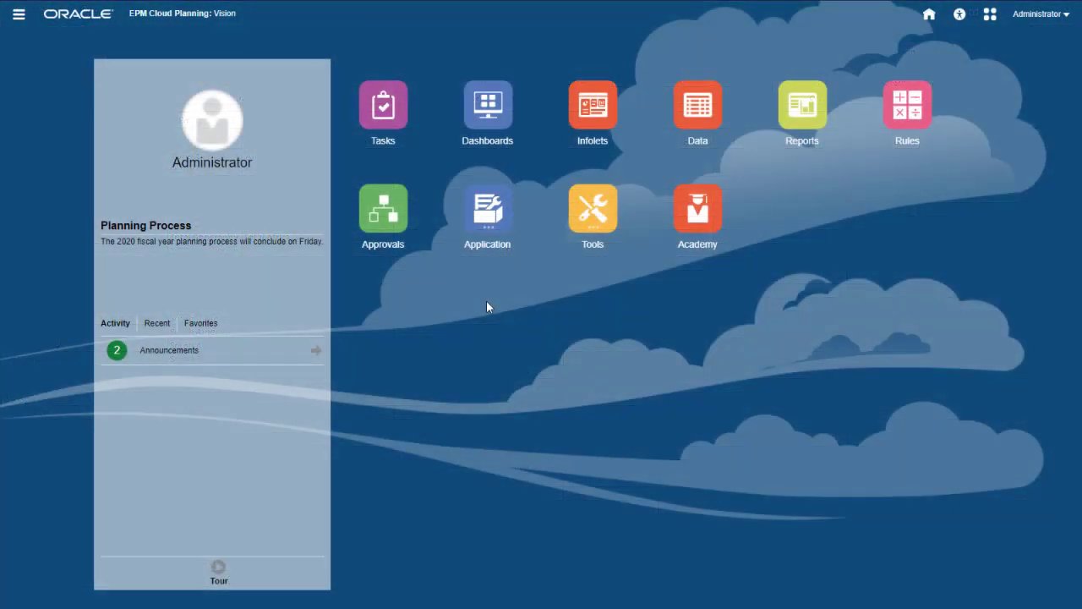
- Open the application's dimensions in EPM Cloud Planning and create a new metadata import
left_click(482, 234)
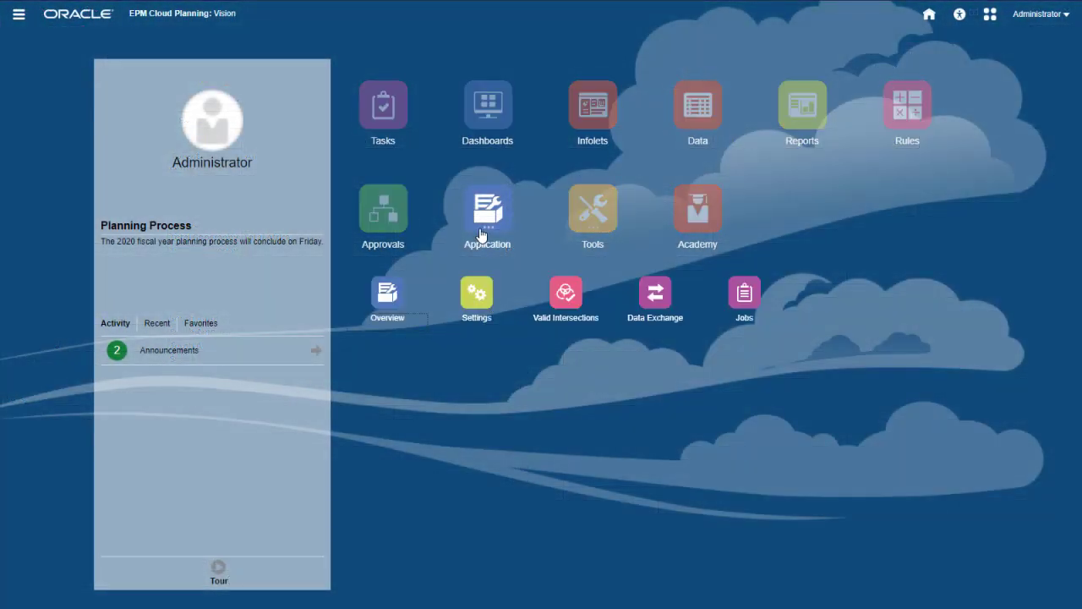
left_click(387, 296)
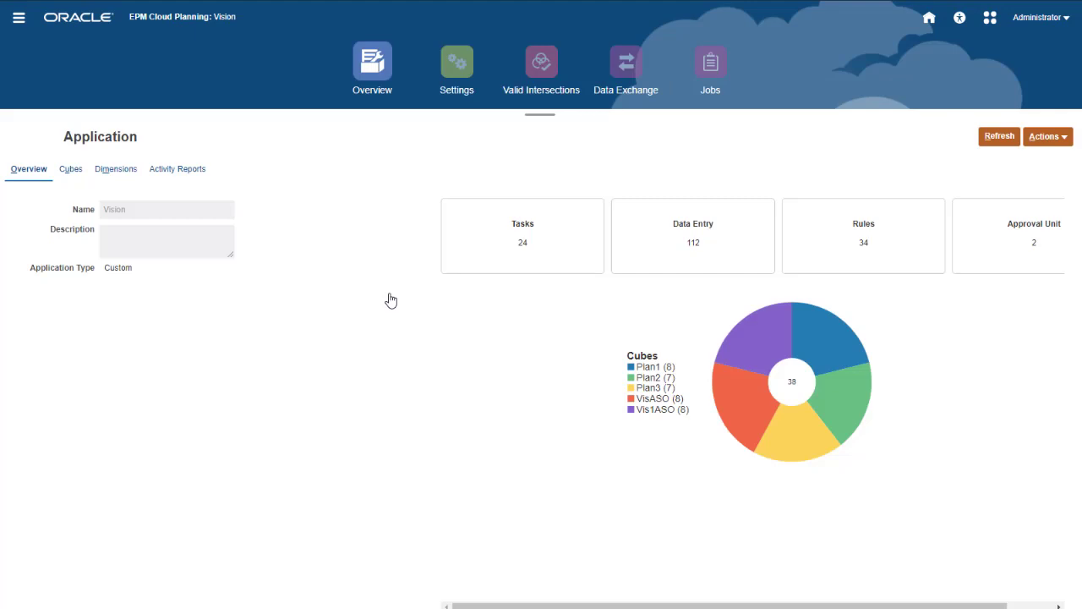
left_click(128, 173)
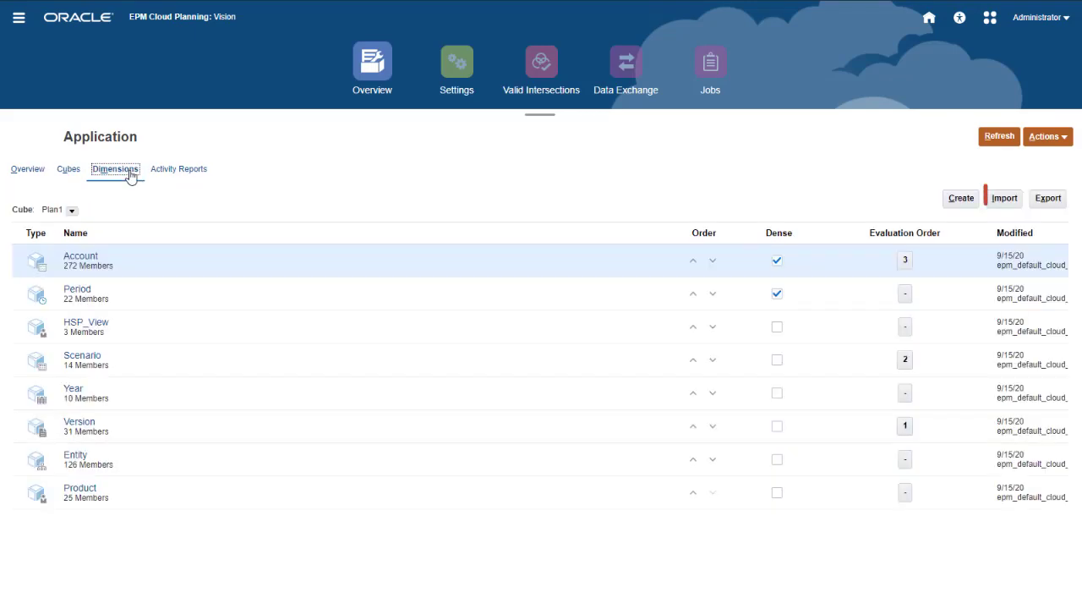
left_click(1005, 198)
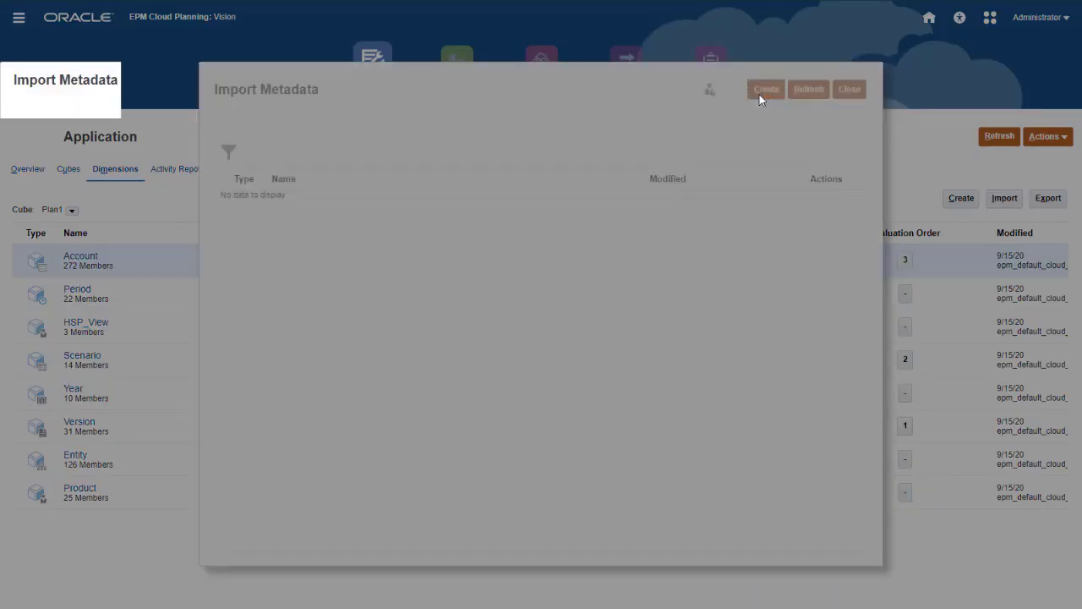
left_click(761, 89)
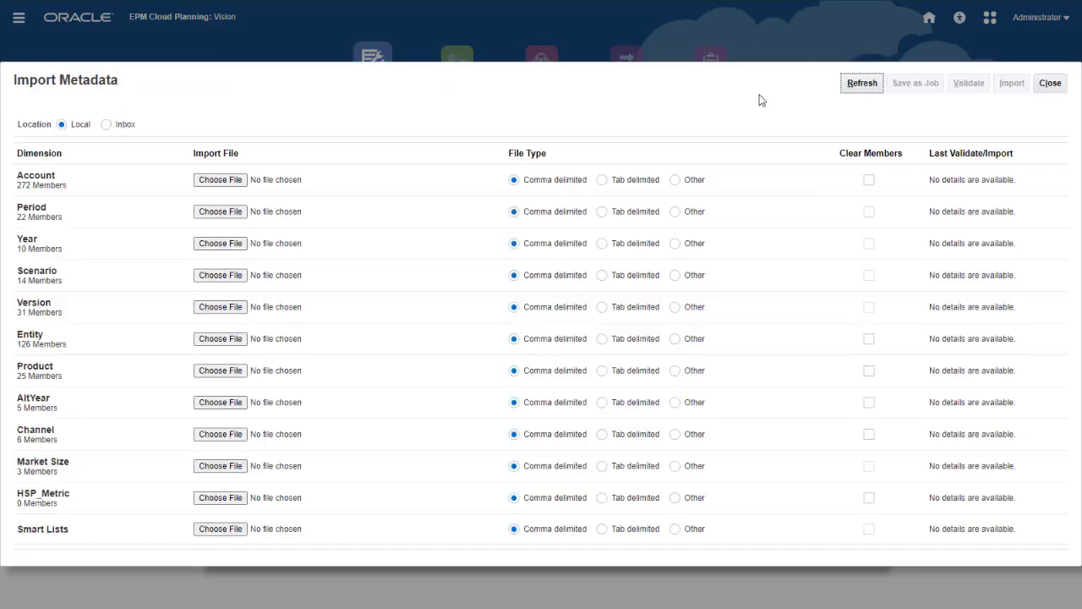
- Import Geography_Names_GeoMap2.csv into the Entity dimension, with the database refresh enabled on successful import
left_click(219, 339)
left_click(137, 174)
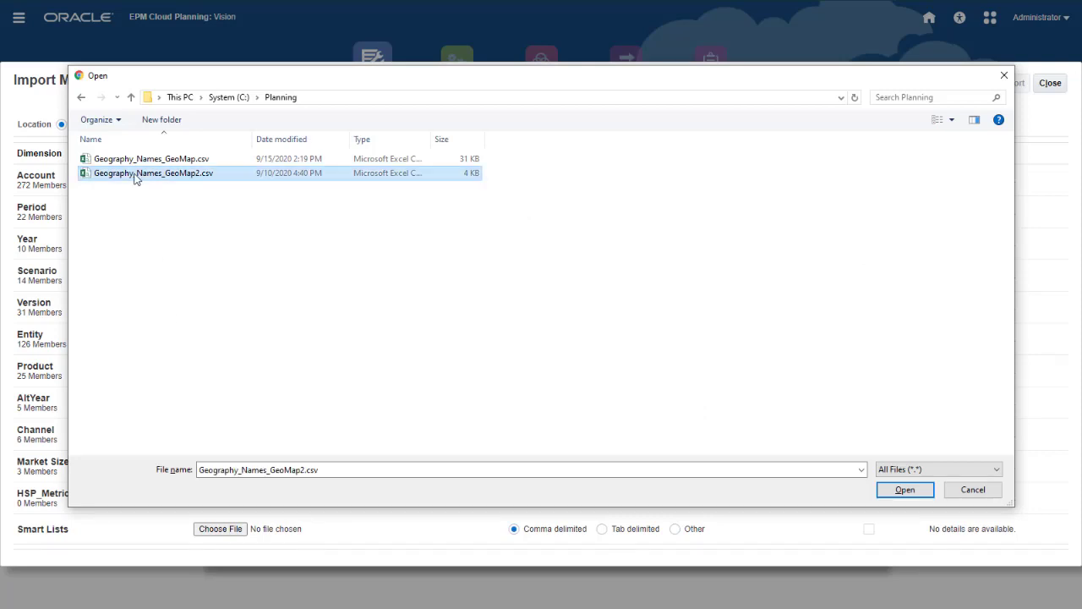
left_click(902, 490)
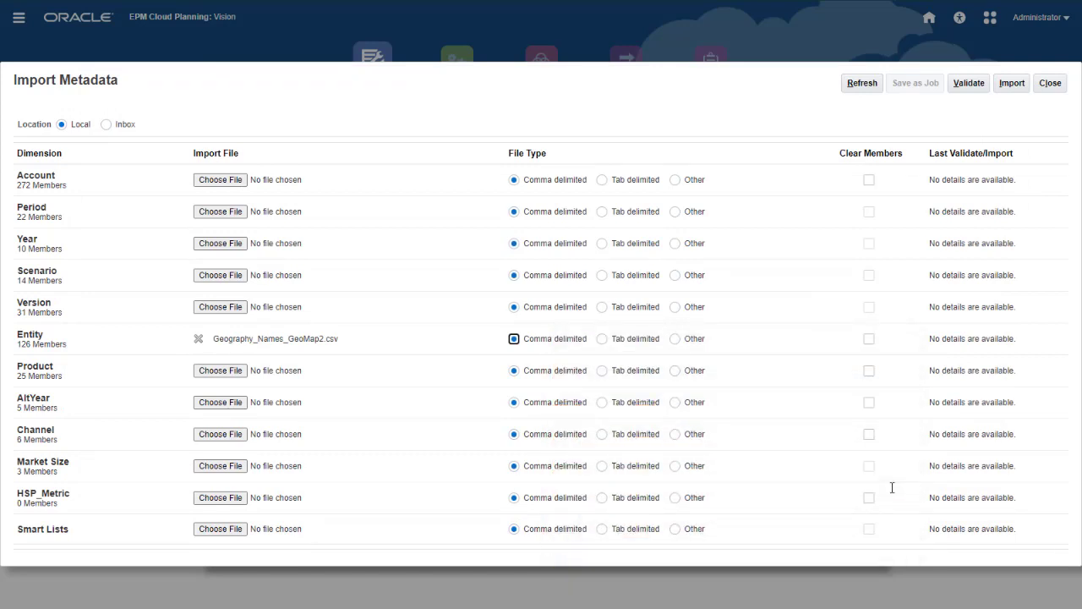
left_click(1013, 86)
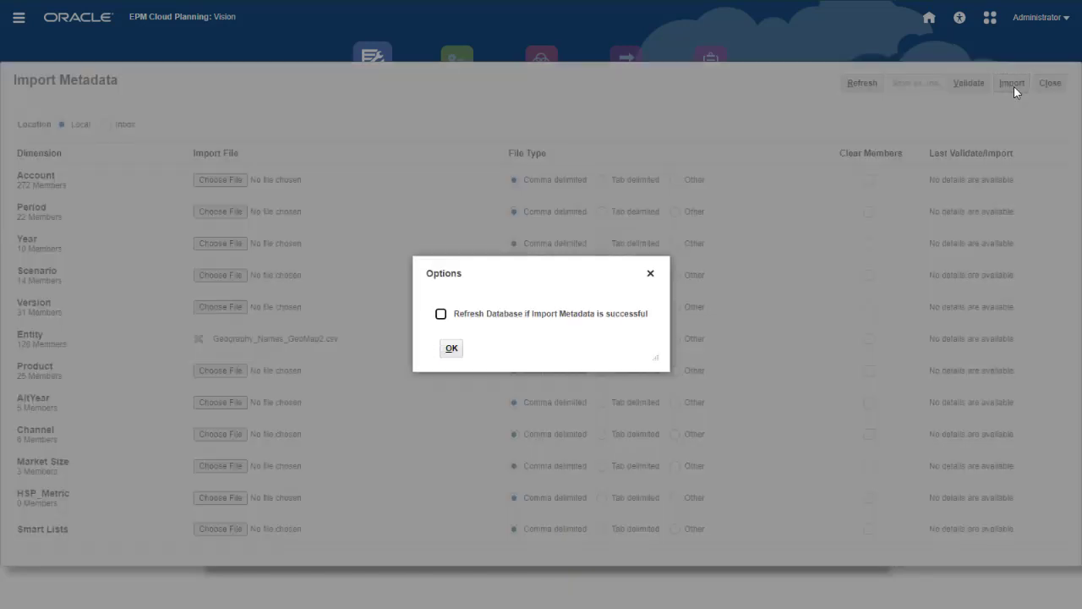
left_click(440, 314)
left_click(452, 348)
left_click(604, 344)
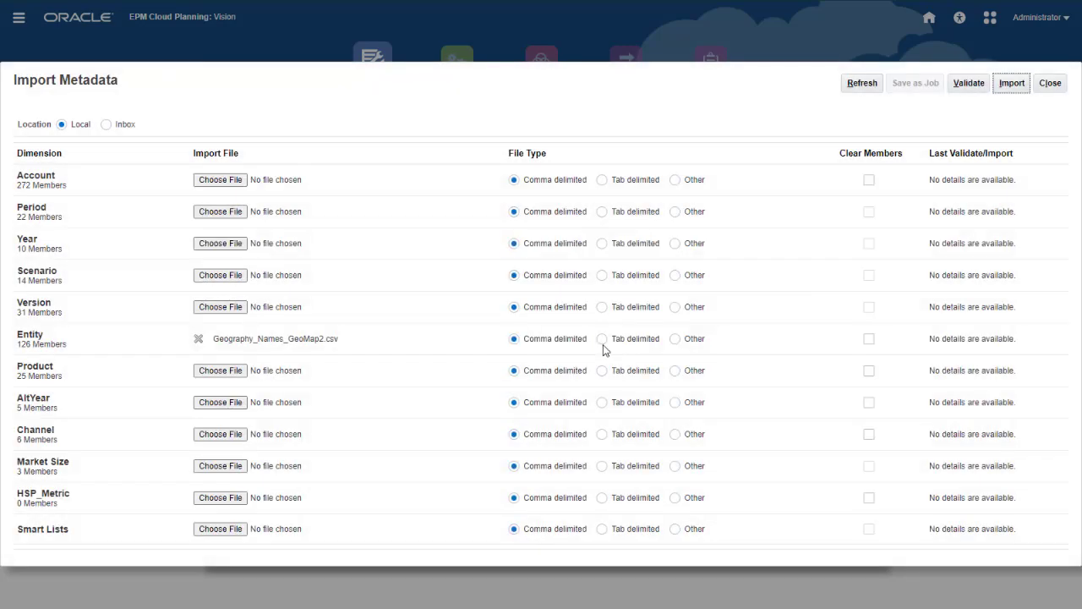
- Close the metadata import windows and check the import and database refresh jobs in the recent activity
left_click(1039, 88)
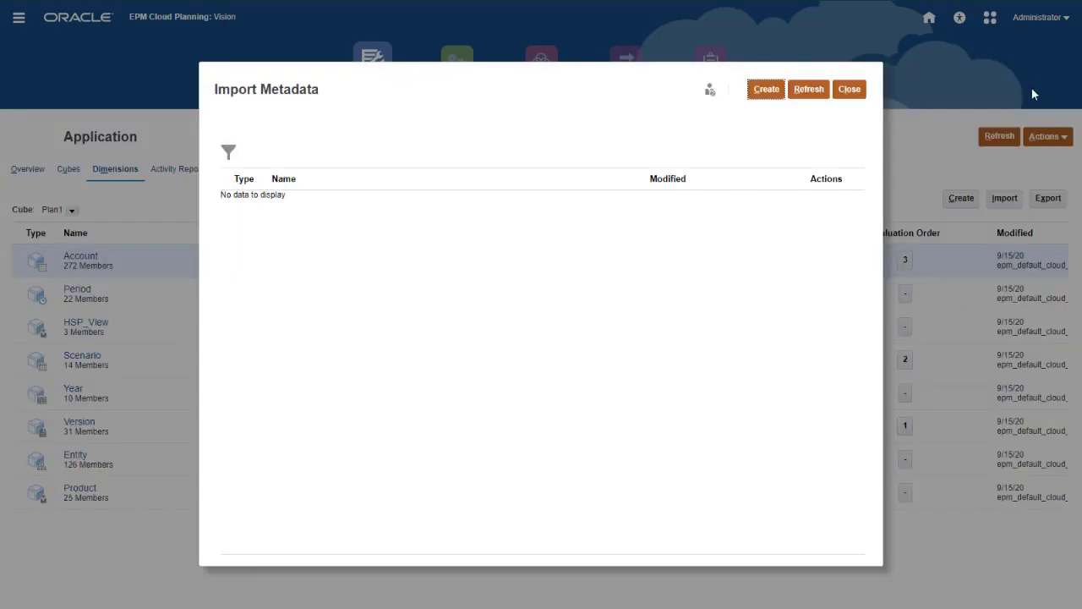
left_click(849, 88)
left_click(724, 75)
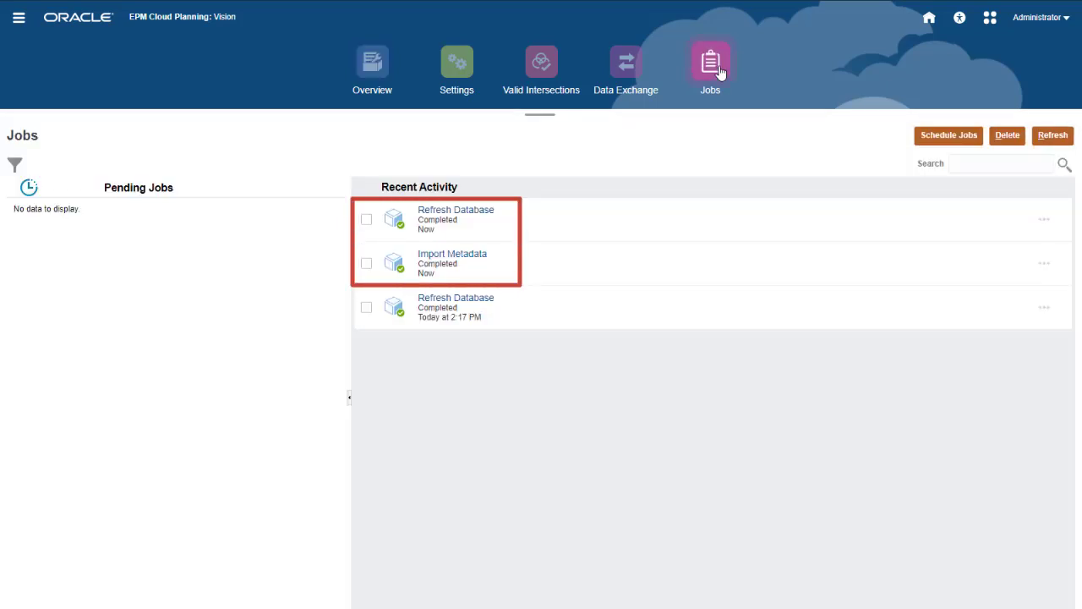
- Return to the application's dimensions and open the Entity dimension to review its members
left_click(385, 73)
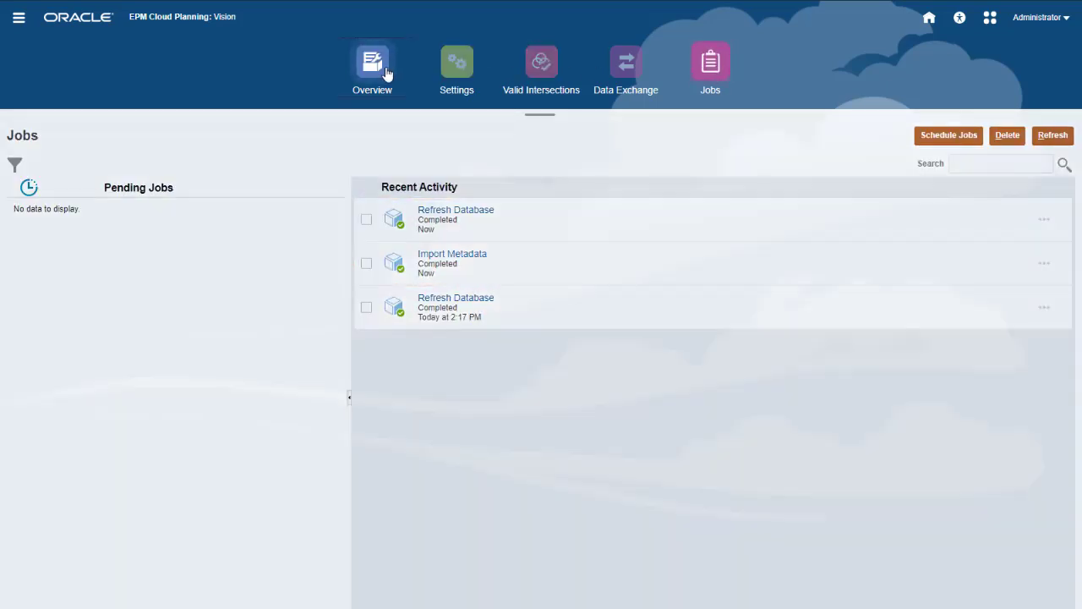
left_click(114, 169)
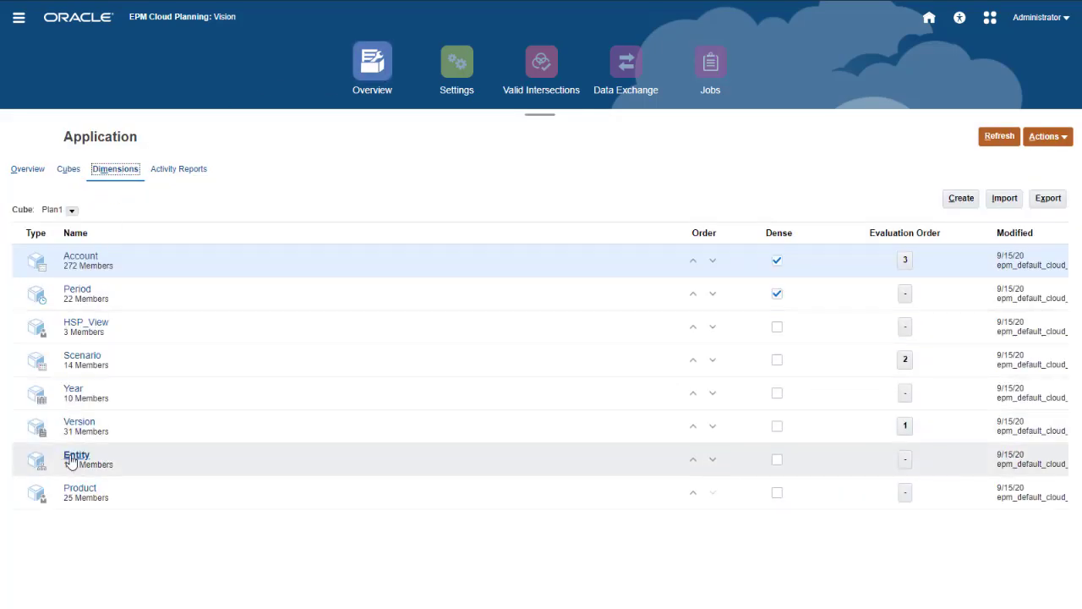
left_click(74, 457)
left_click(104, 303)
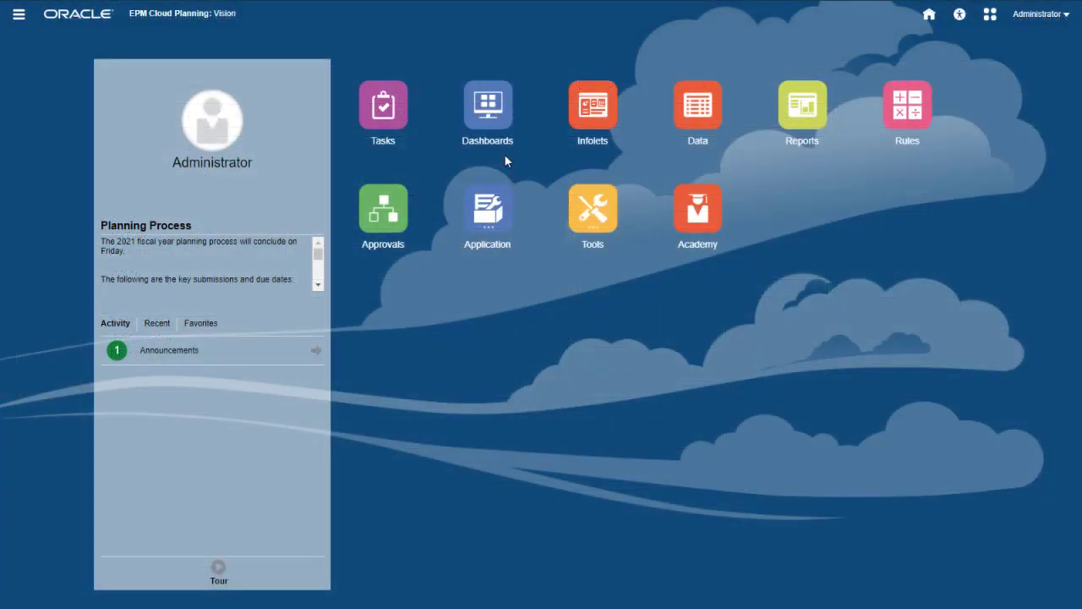
- Open the dashboards list and create a new Dashboard 2.0 dashboard
left_click(502, 115)
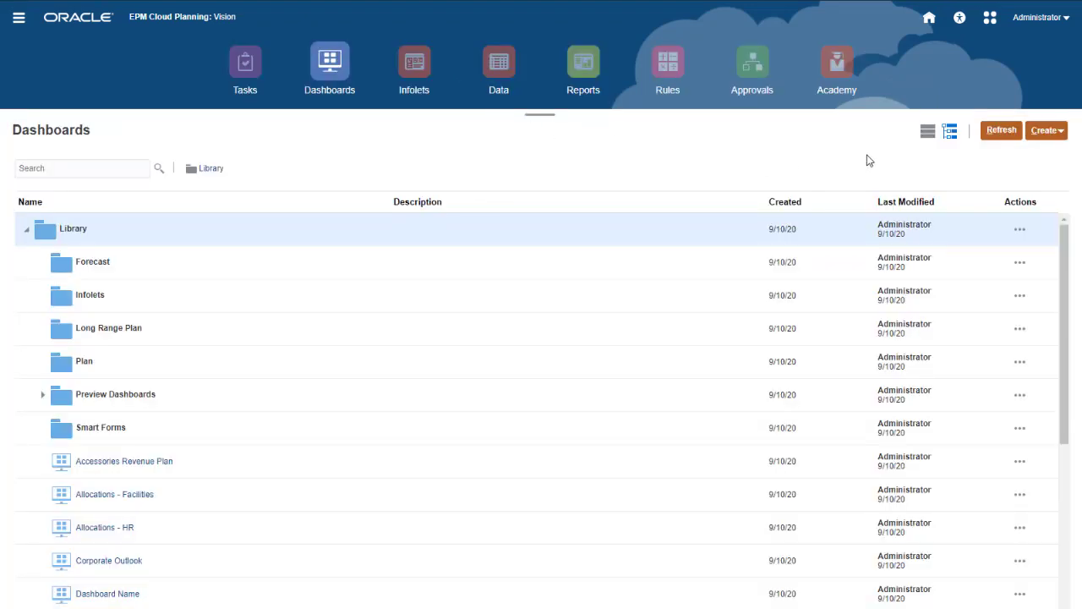
left_click(1046, 130)
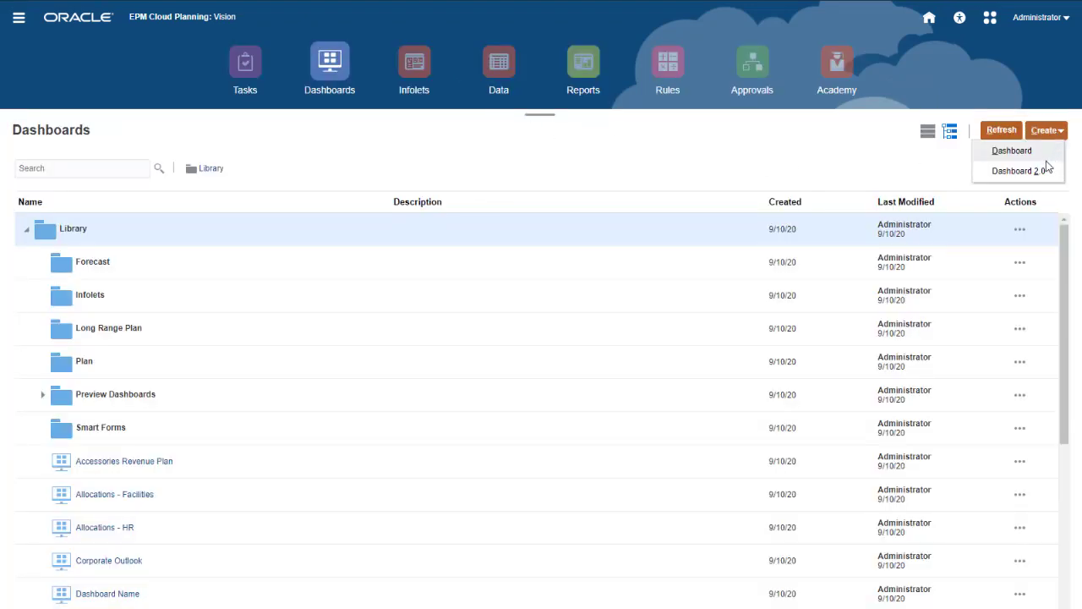
left_click(1045, 170)
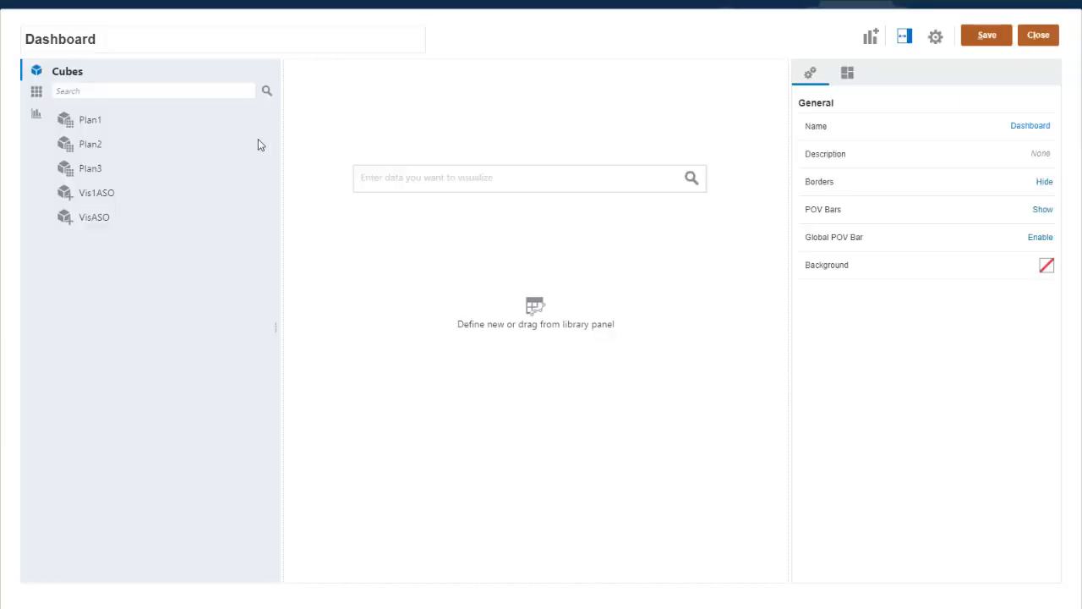
- Search the form library for "usa", add the USA Sales - Actual form to the dashboard, and display it as a geomap
left_click(36, 91)
left_click(250, 92)
type("usa")
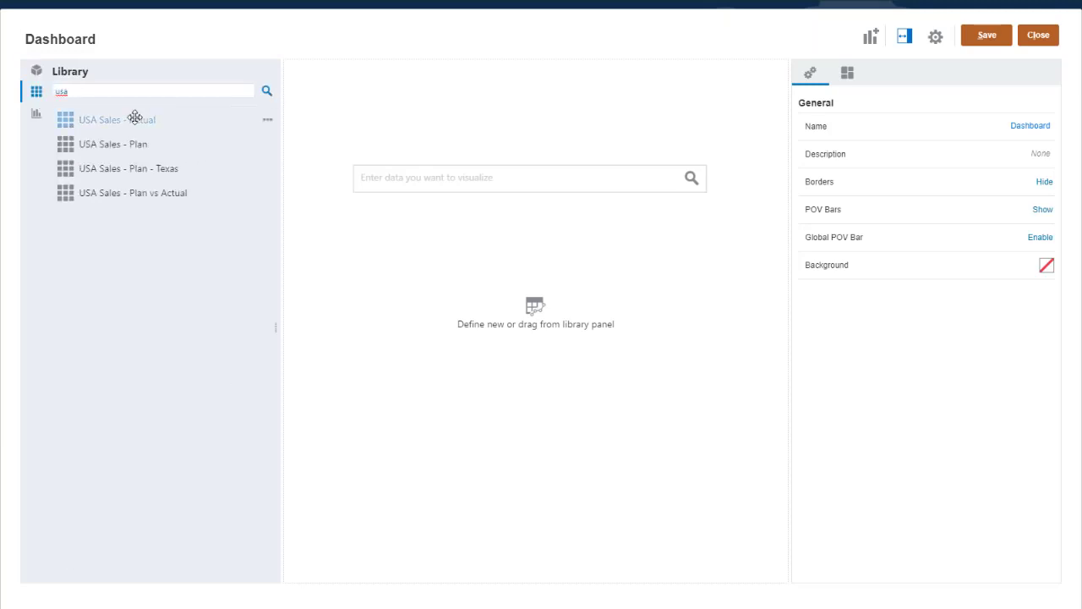
left_click_drag(135, 117, 445, 158)
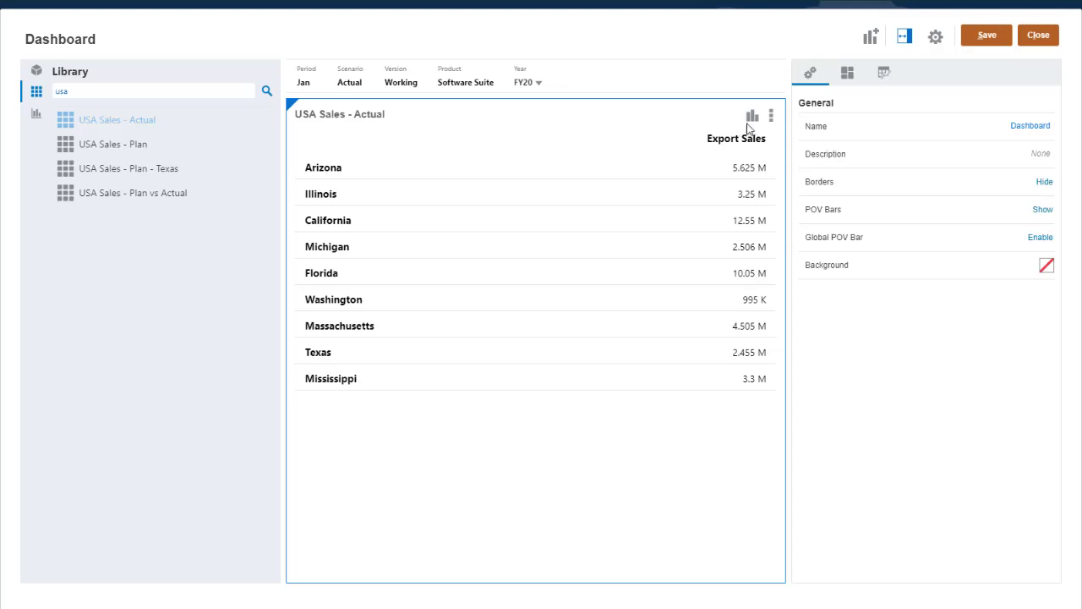
left_click(751, 117)
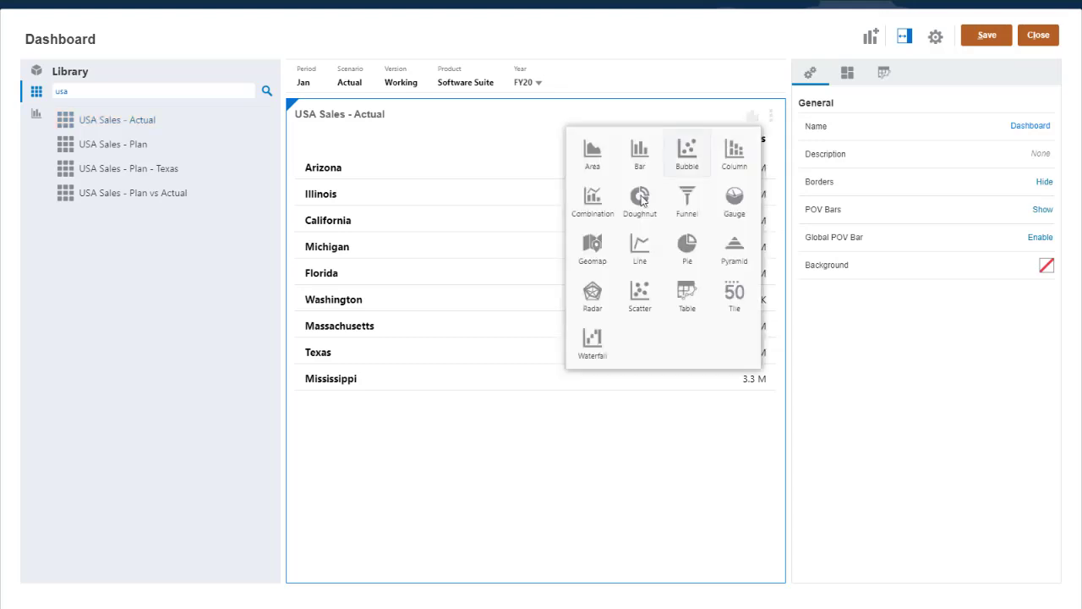
left_click(602, 244)
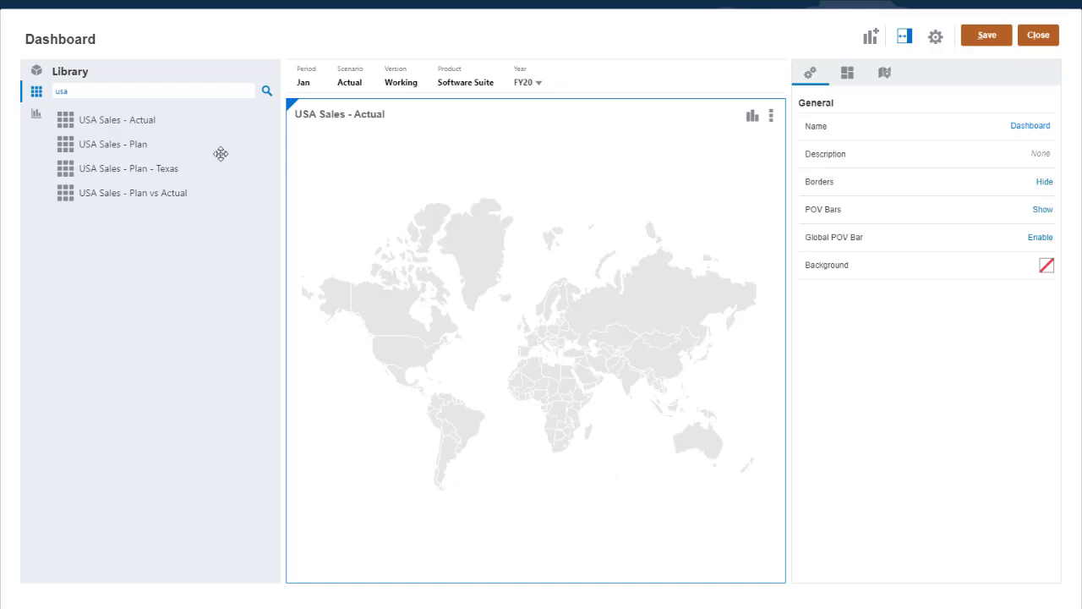
- Add the USA Sales - Actual form again as a table beside the geomap, and collapse the library panel
left_click_drag(132, 119, 750, 243)
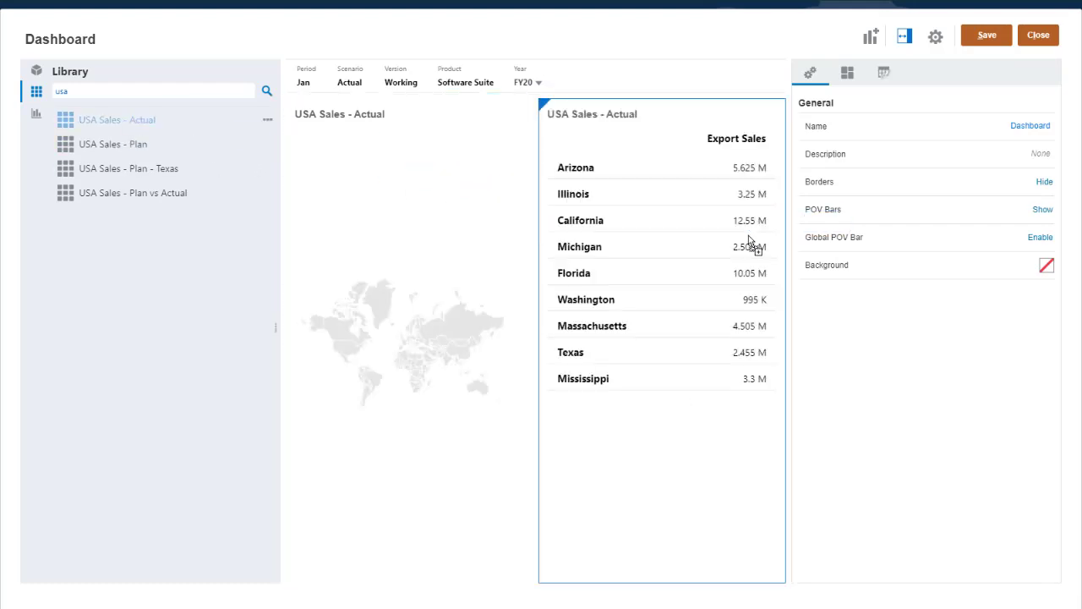
left_click(277, 329)
left_click(278, 333)
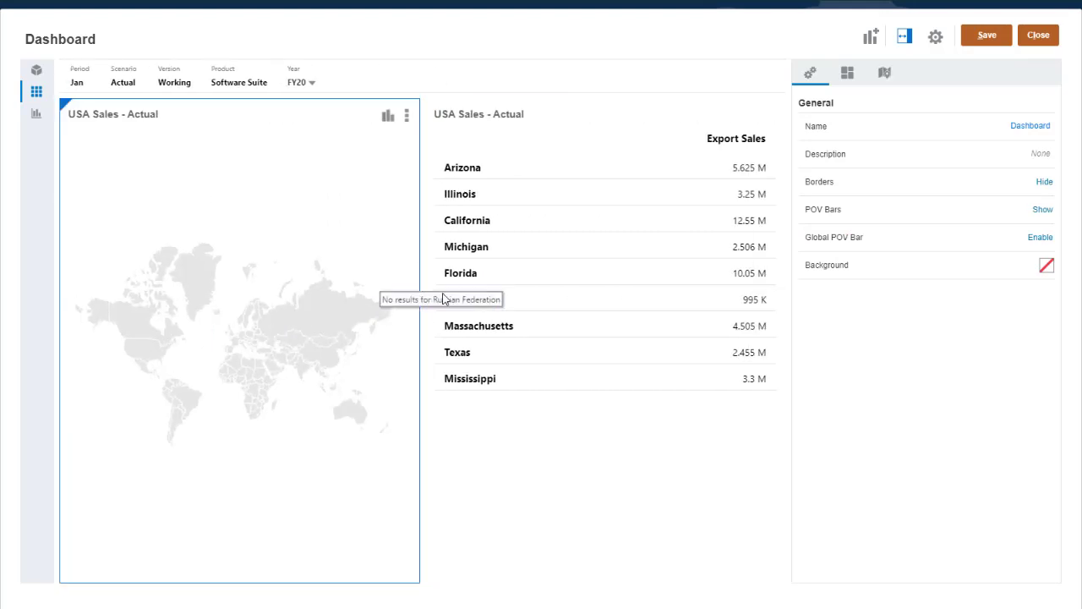
- Set the geomap's map layer to United States
left_click(883, 76)
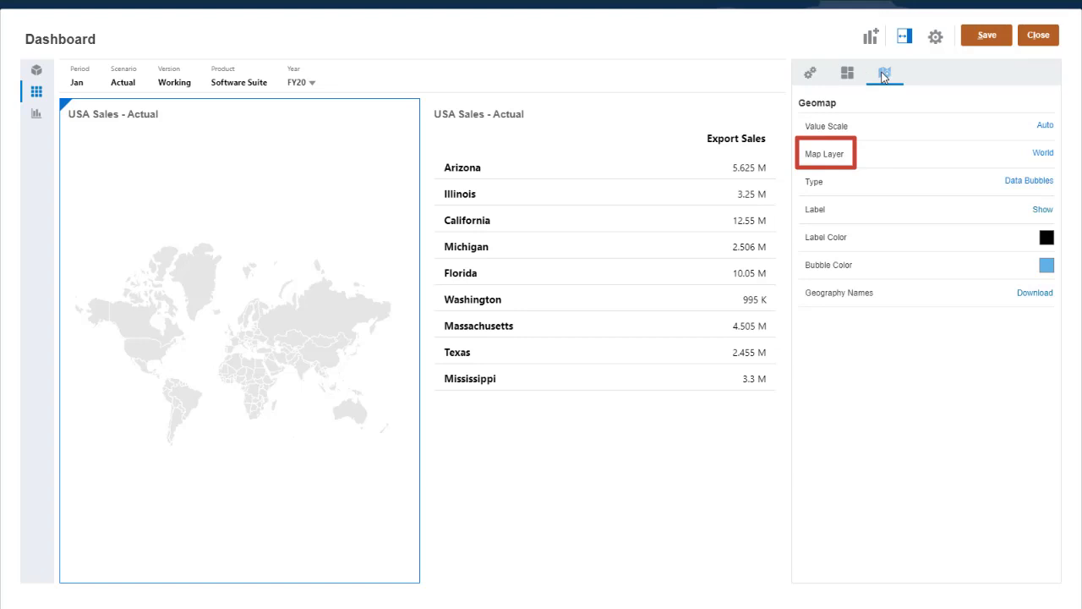
left_click(1037, 155)
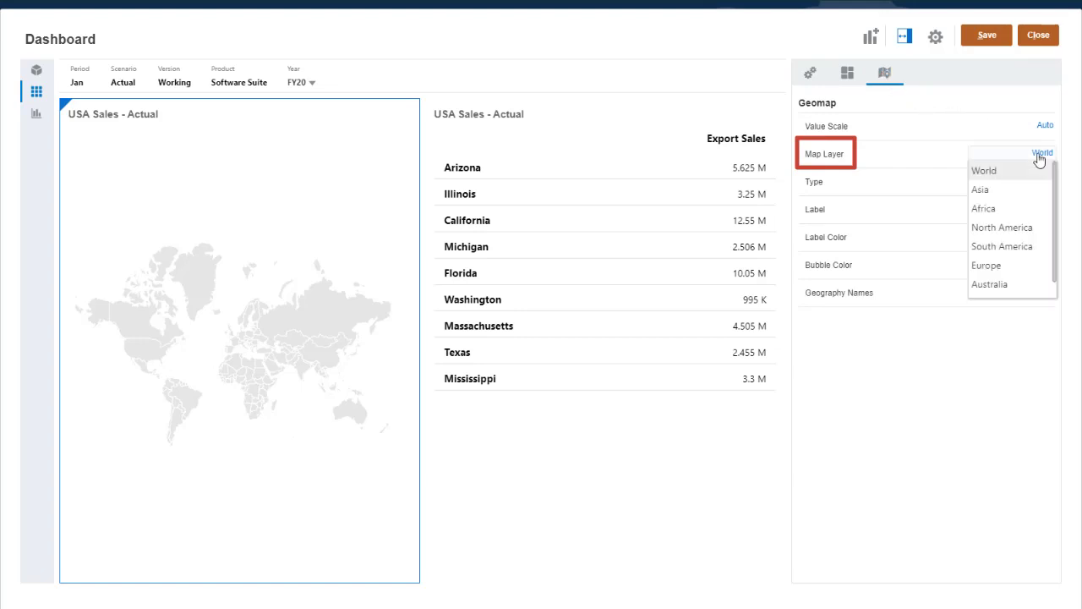
scroll(1054, 177, "down", 1)
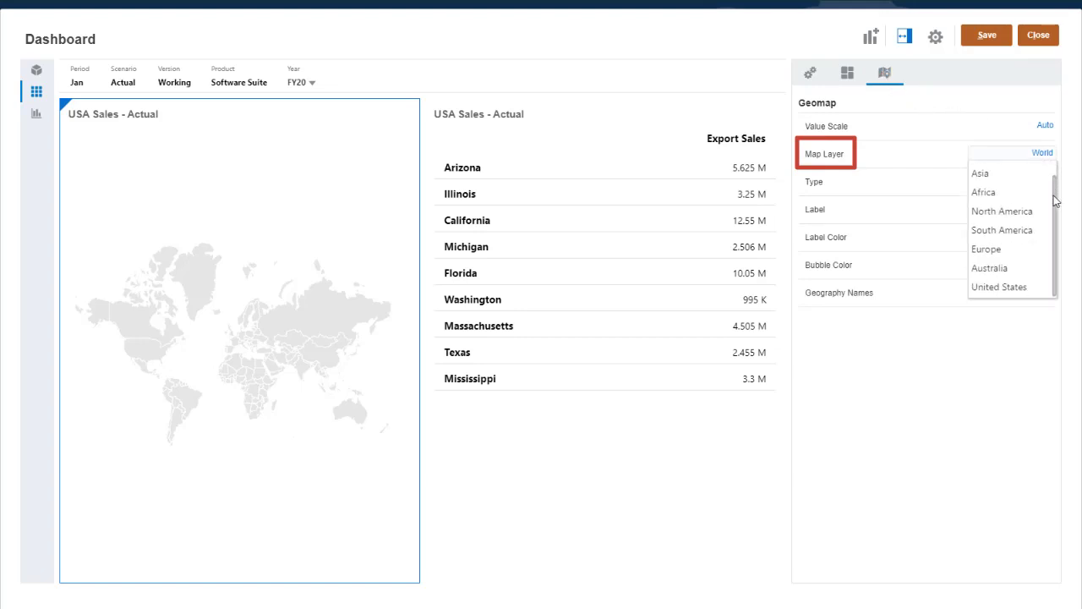
left_click(999, 287)
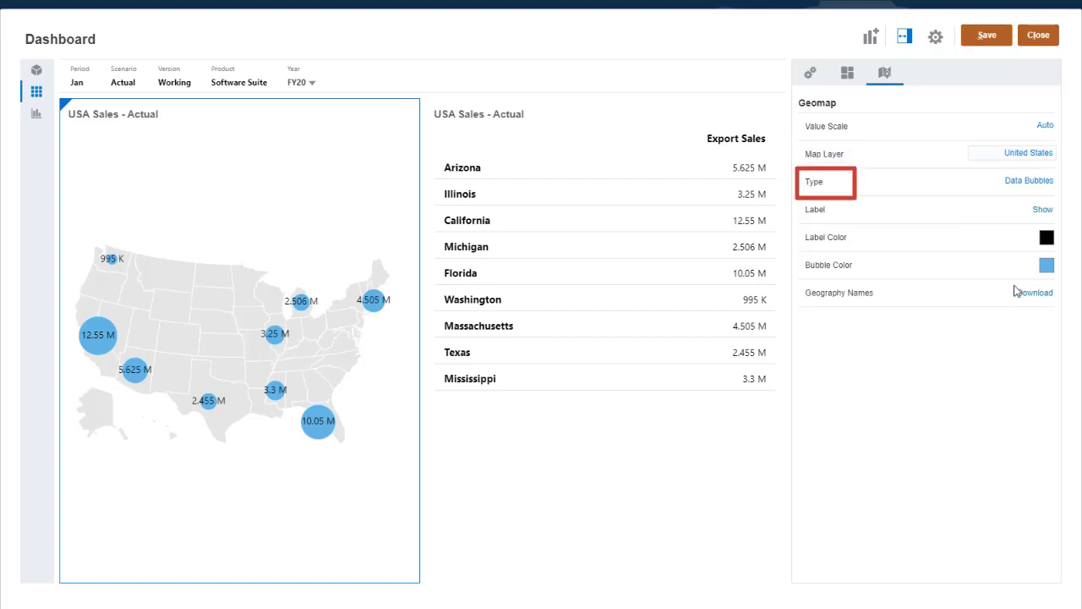
- Hide the geomap's data labels and show them again, and set the bubble color to #94afaf
left_click(1042, 210)
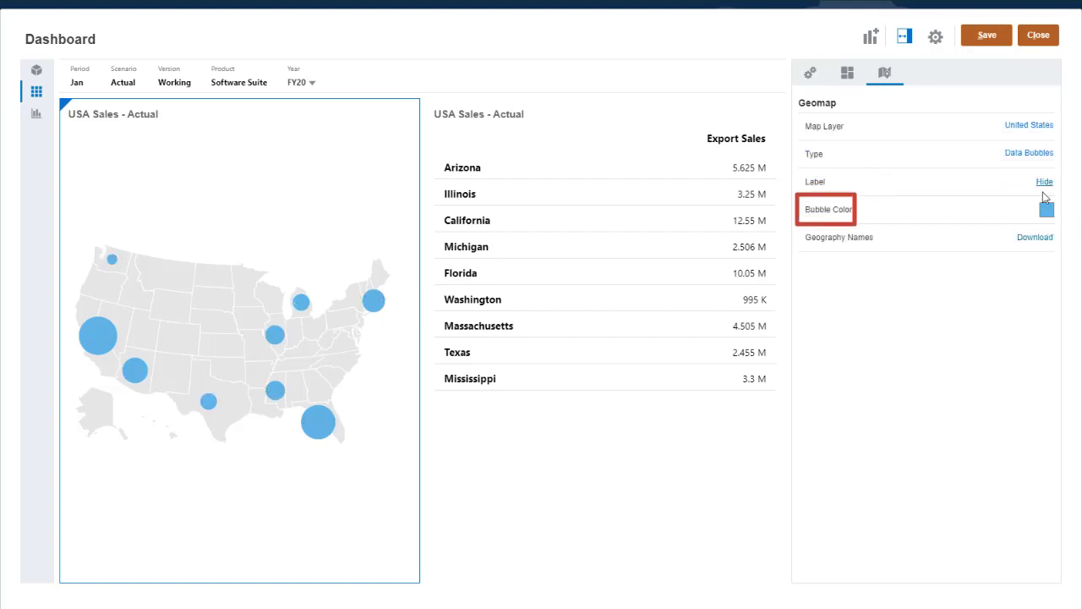
left_click(1043, 184)
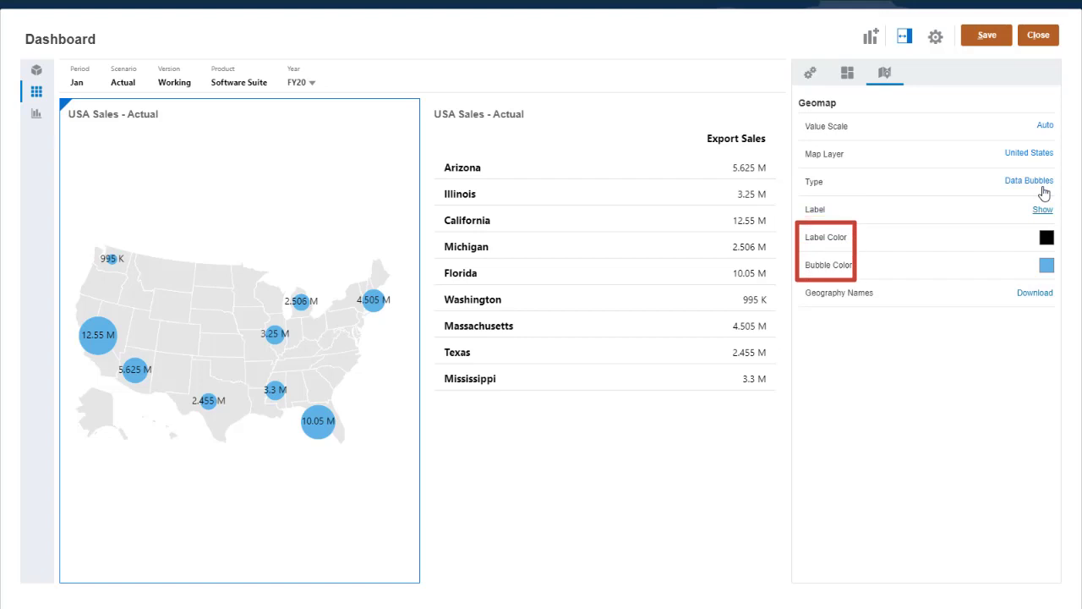
left_click(1046, 265)
type("#94afaf")
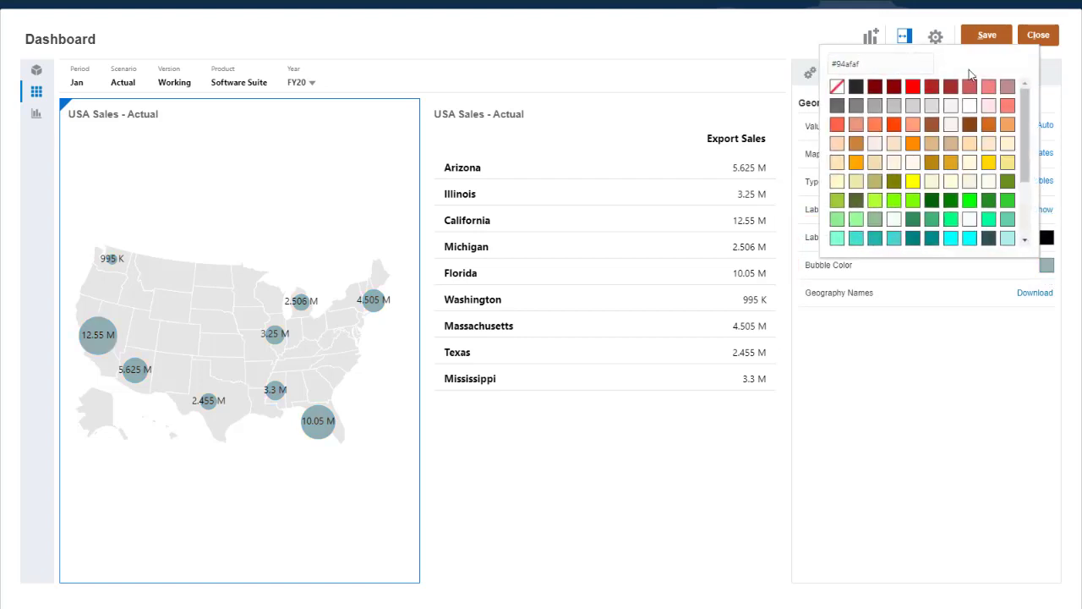
left_click(898, 341)
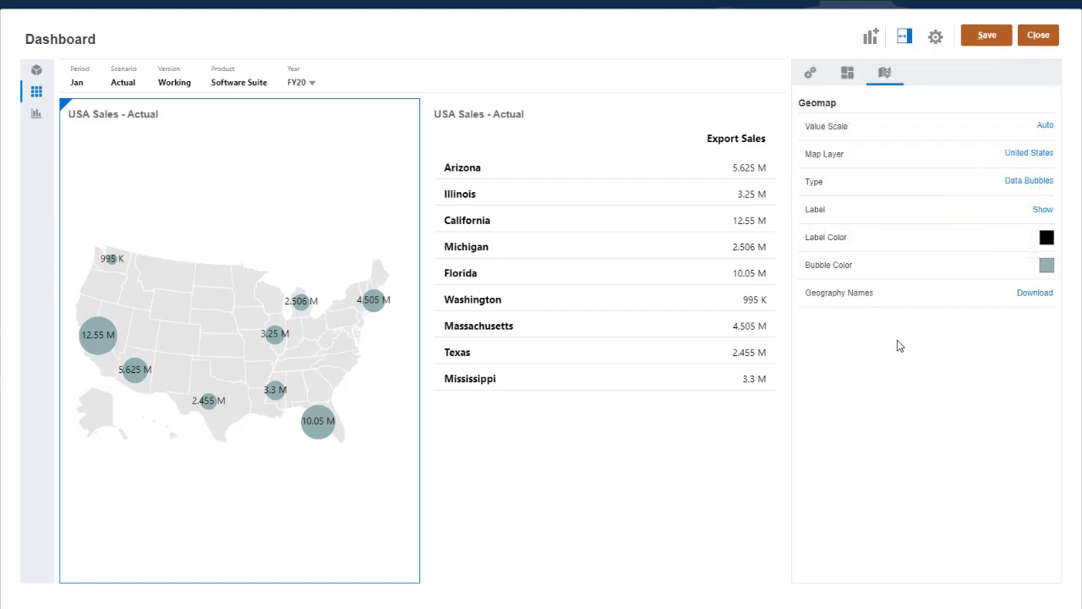
- Remove the chart titles from both the geomap and the export sales table
left_click(850, 76)
triple_click(978, 129)
key("BackSpace")
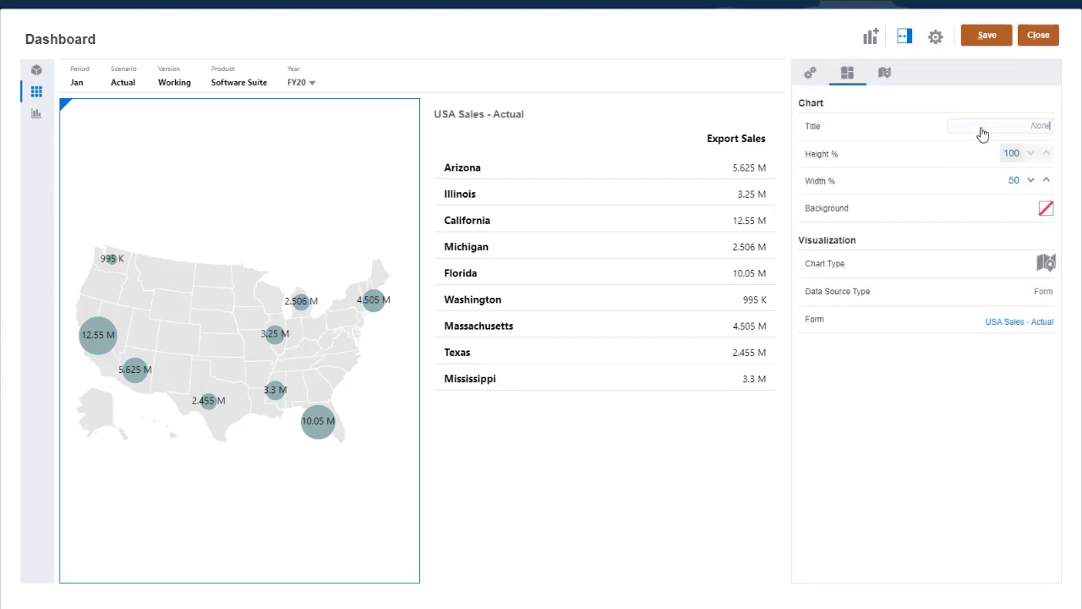
left_click(686, 141)
triple_click(997, 131)
key("BackSpace")
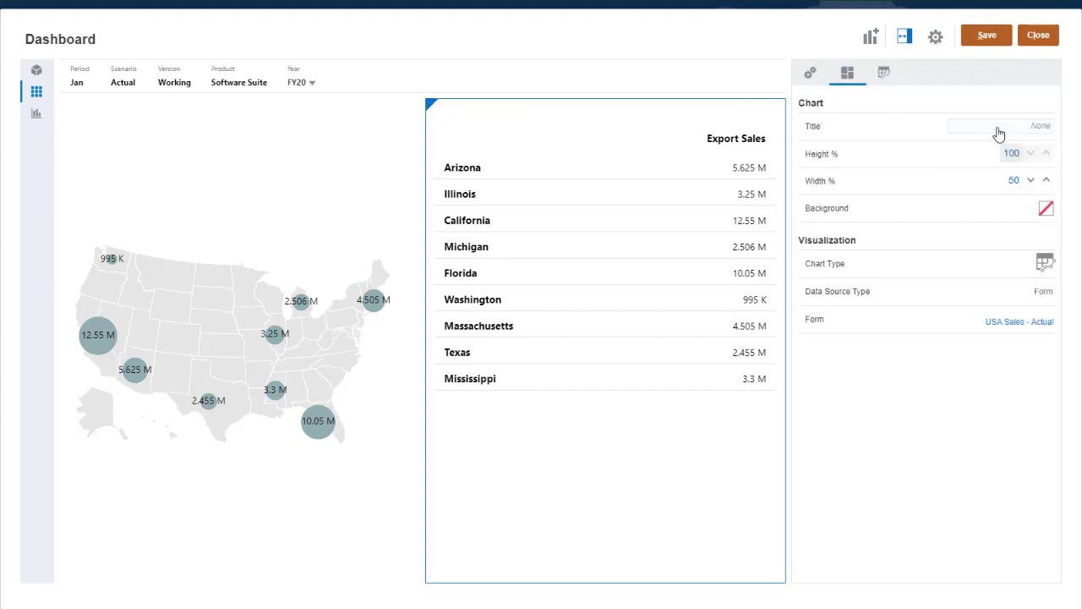
- Preview the dashboard in its runtime view and return to editing it
left_click(936, 38)
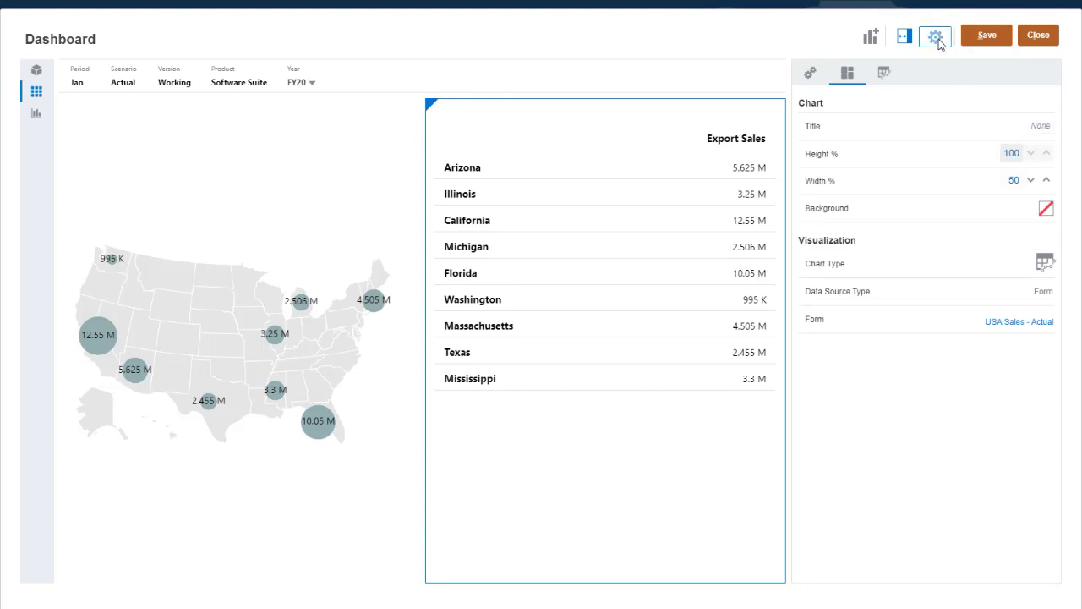
left_click(826, 99)
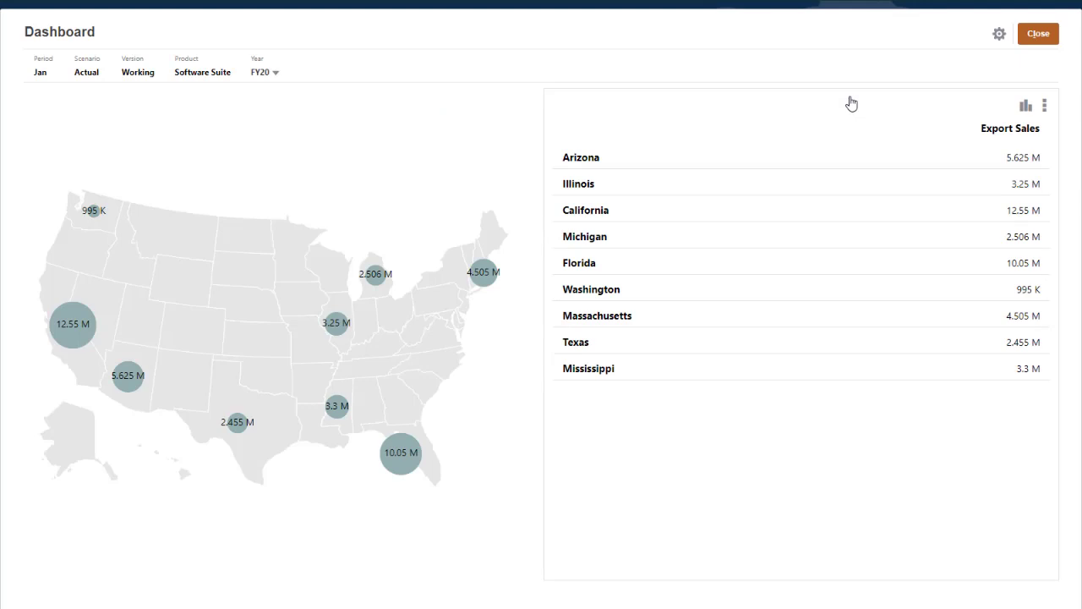
left_click(999, 34)
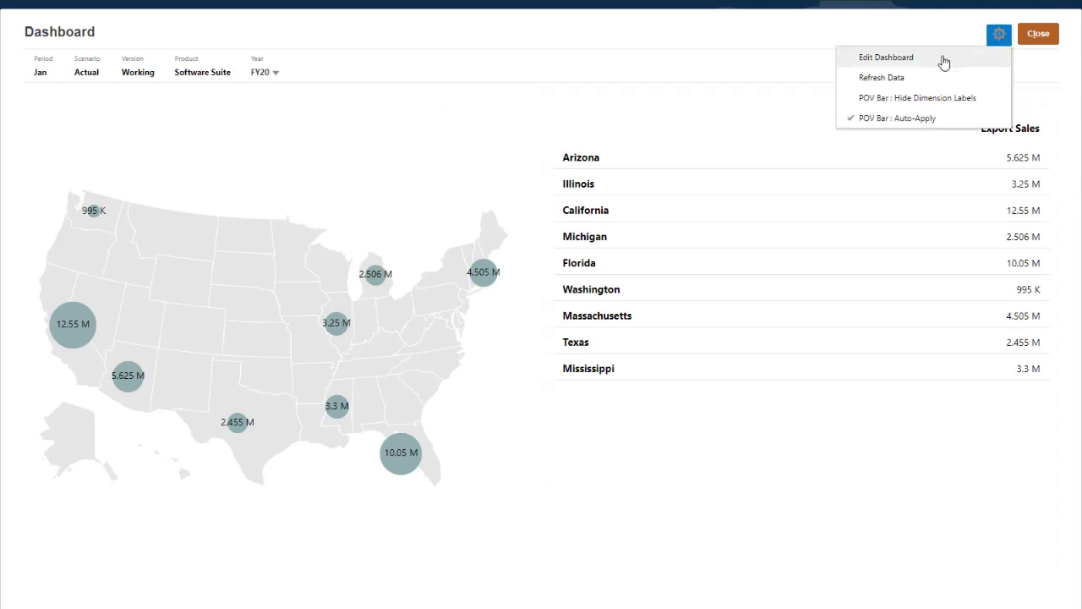
left_click(945, 59)
- Rename the dashboard as USA Sales, save it, and close the dashboard designer
left_click_drag(167, 46, 10, 49)
type("USA Sales")
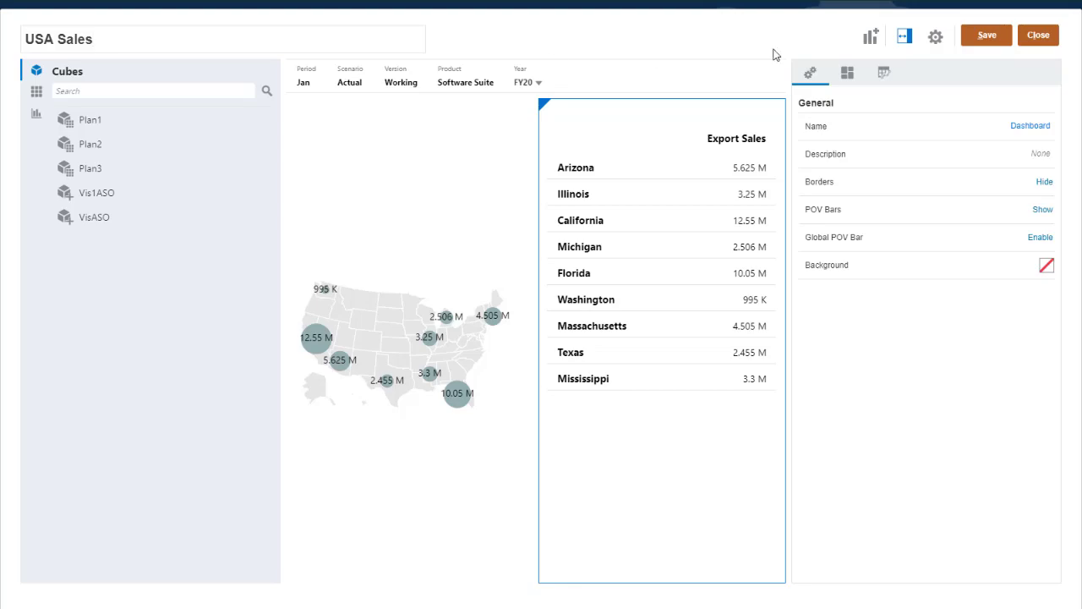
left_click(978, 44)
left_click(628, 344)
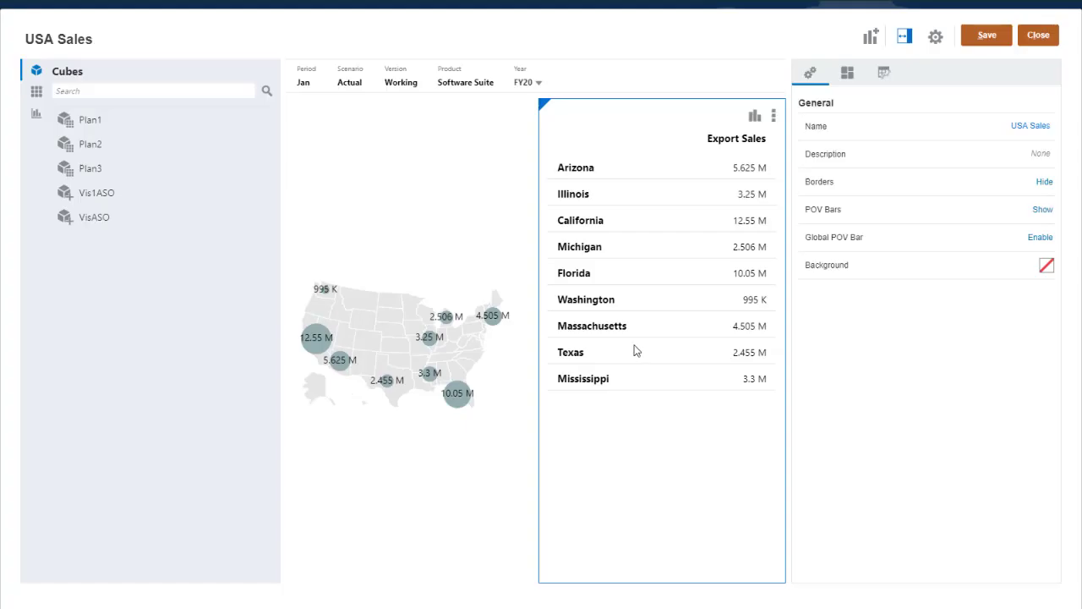
left_click(1037, 40)
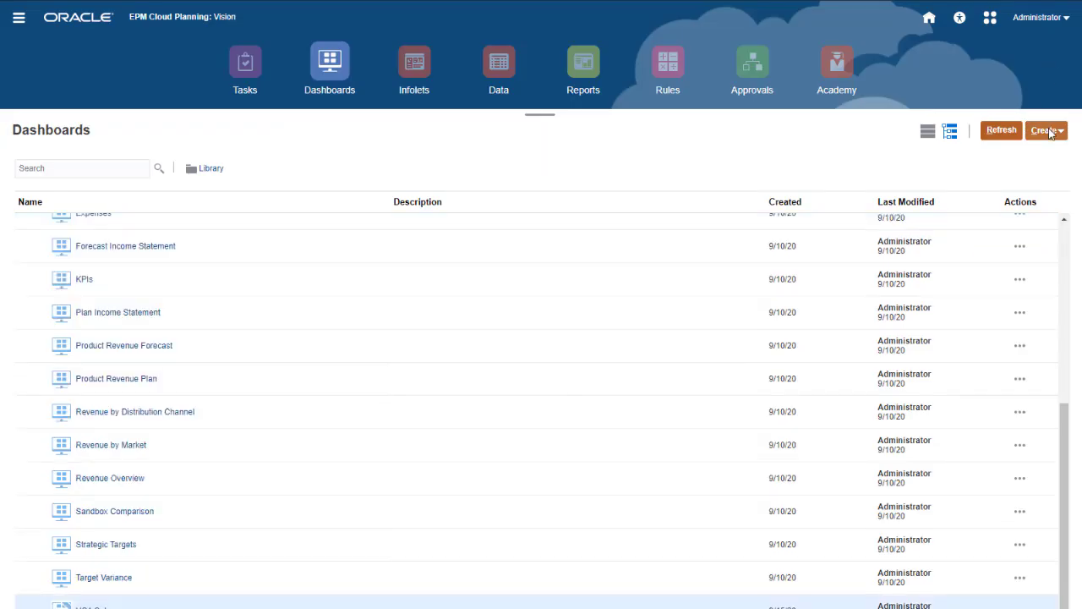
- Create a Dashboard 2.0 and place the World Sales - Plan vs Actual form from the library on it twice, side by side
left_click(1048, 131)
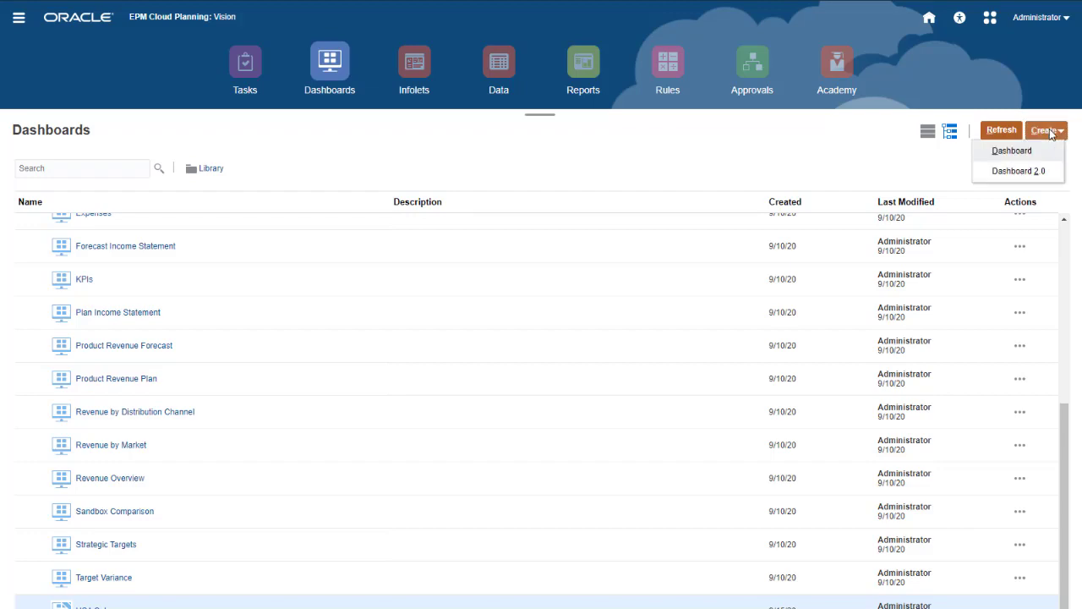
left_click(1023, 172)
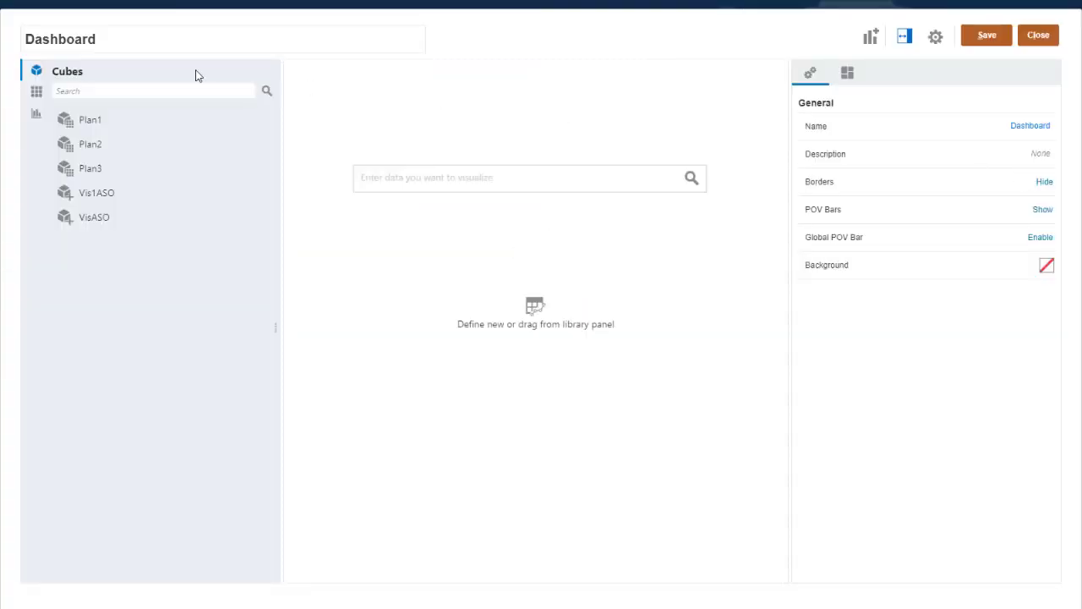
left_click(36, 91)
type("world")
left_click(268, 91)
left_click_drag(159, 145, 338, 177)
left_click_drag(172, 144, 293, 193)
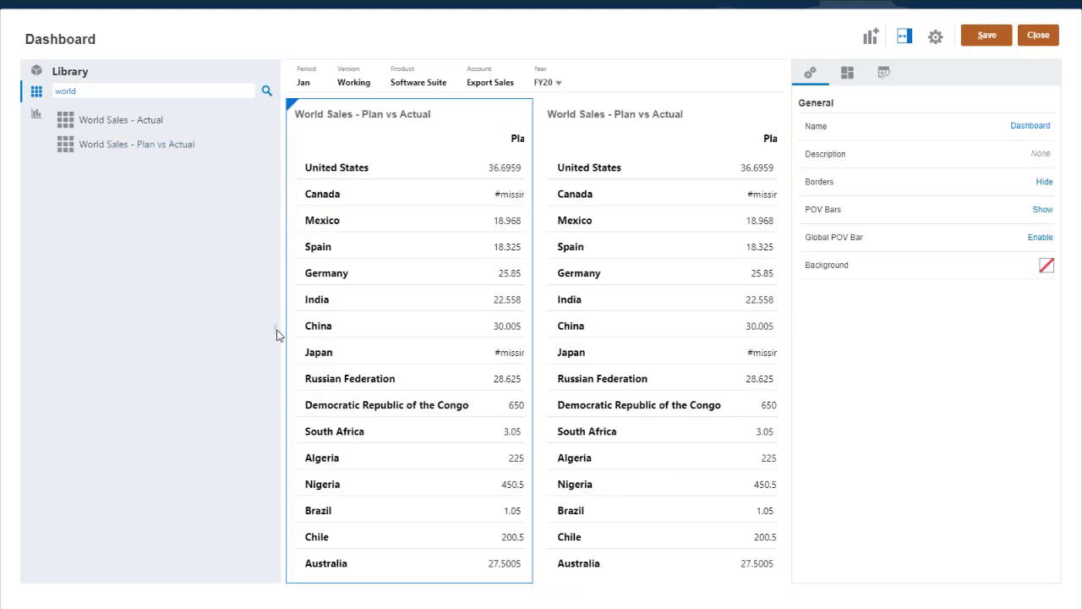
- Change the first World Sales - Plan vs Actual form to a Geomap and set its type to Color Highlight
left_click(387, 118)
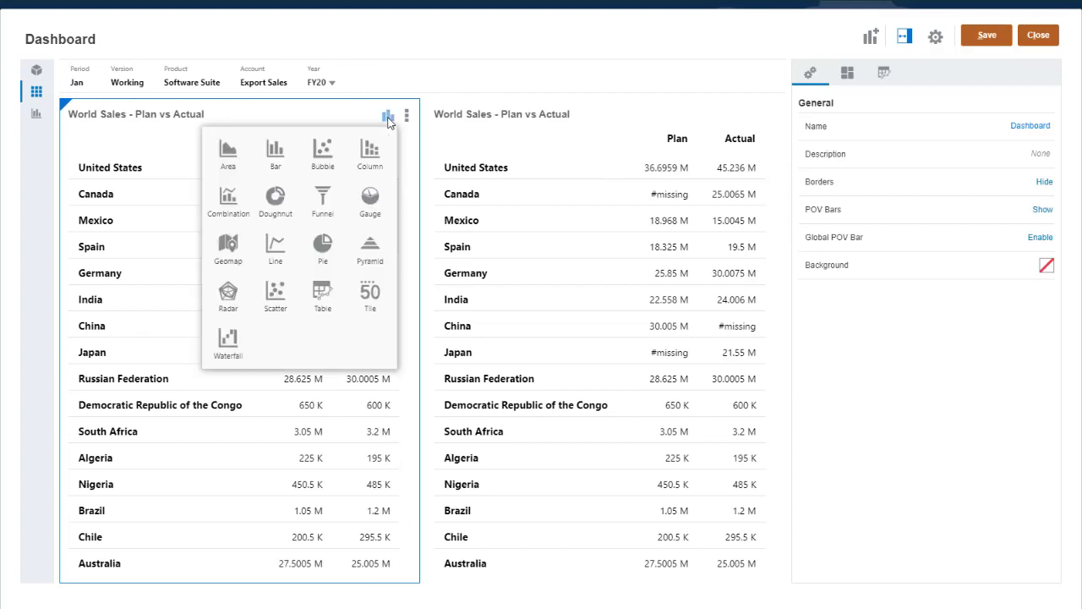
left_click(229, 243)
left_click(884, 74)
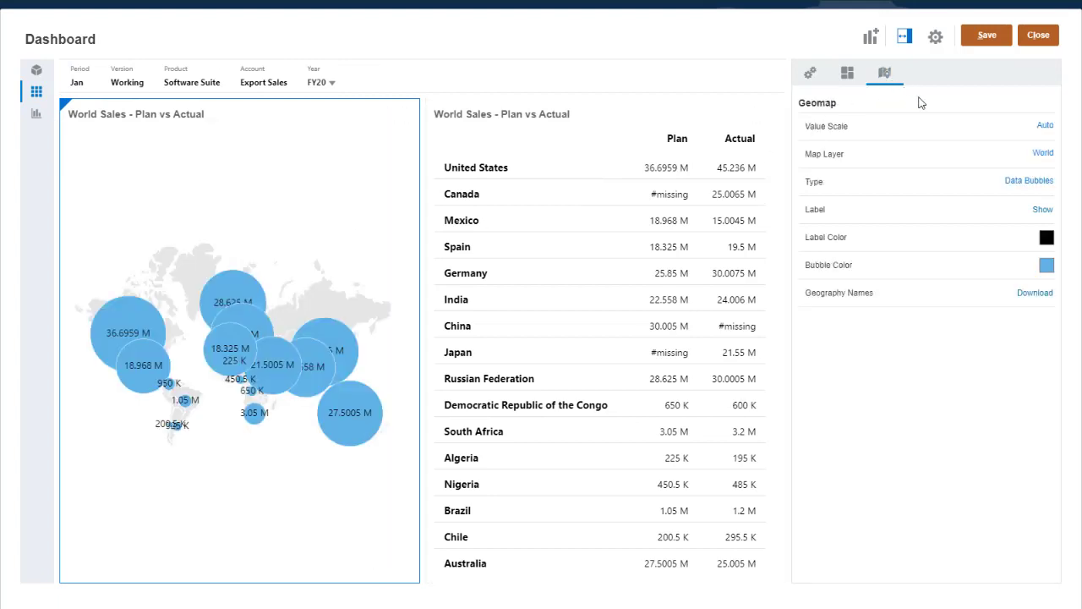
left_click(1009, 186)
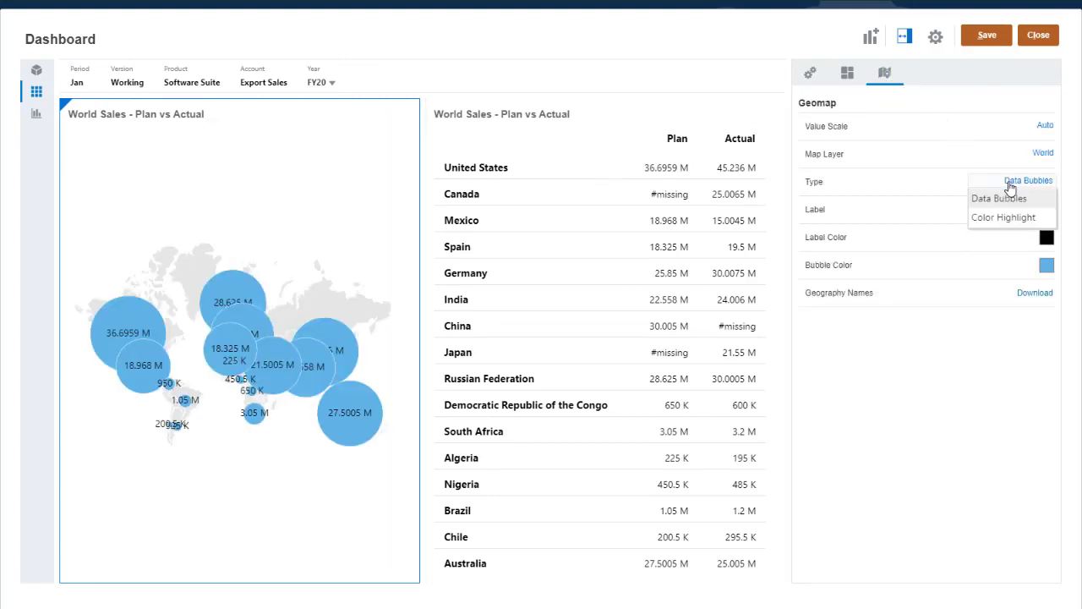
left_click(1012, 222)
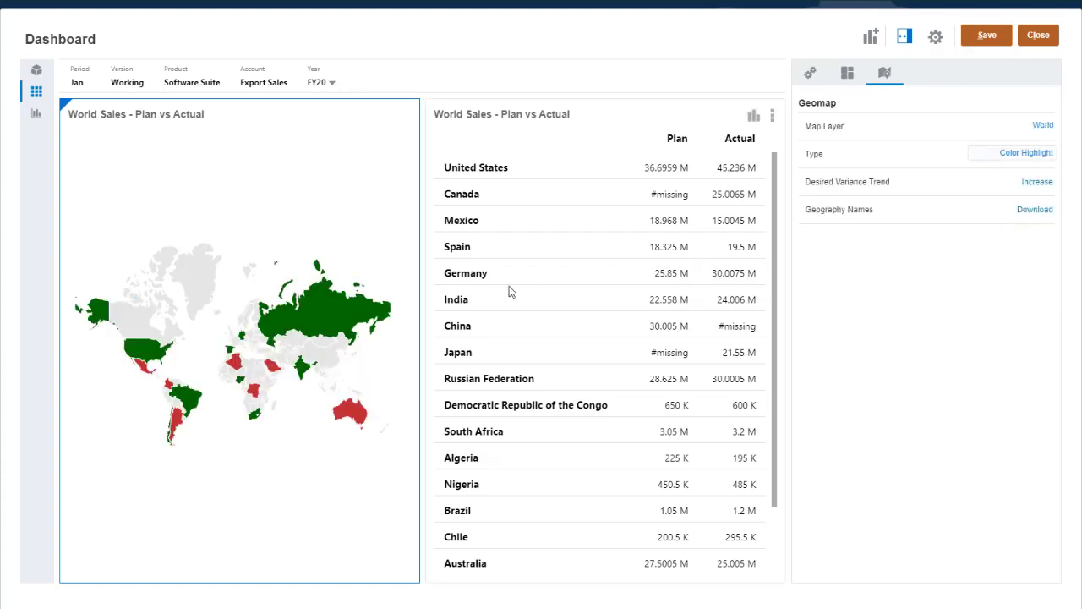
- Switch the geomap's desired variance trend to Decrease and back to Increase
mouse_move(338, 311)
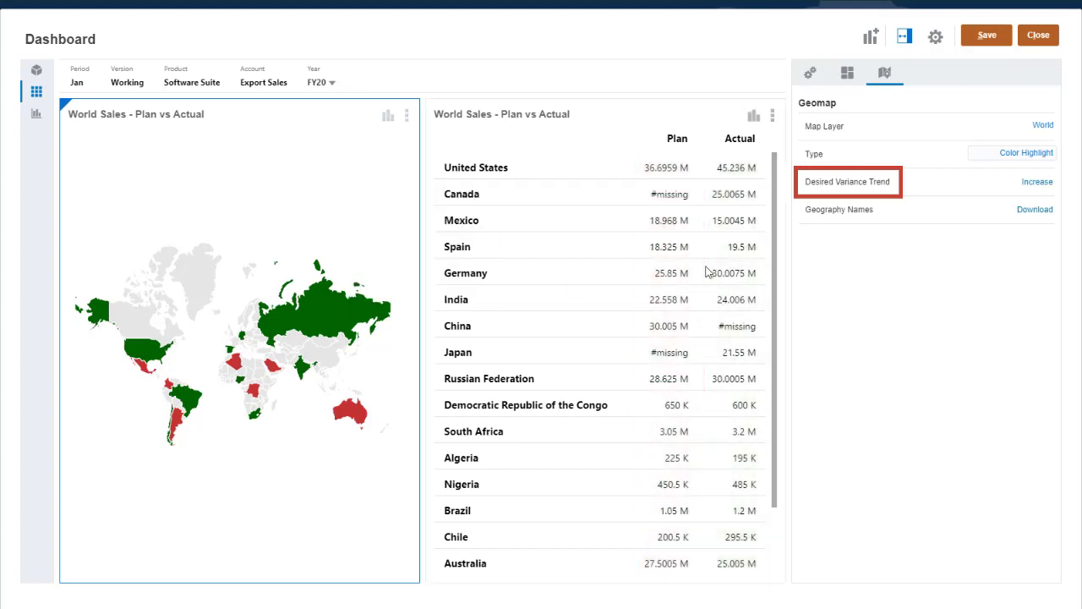
left_click(1026, 184)
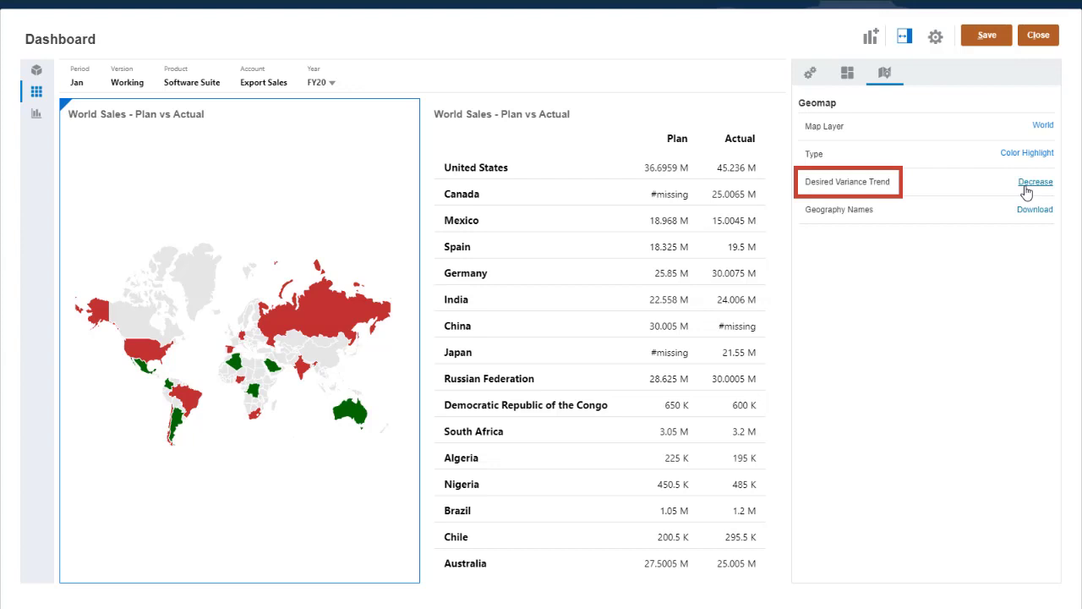
left_click(1026, 189)
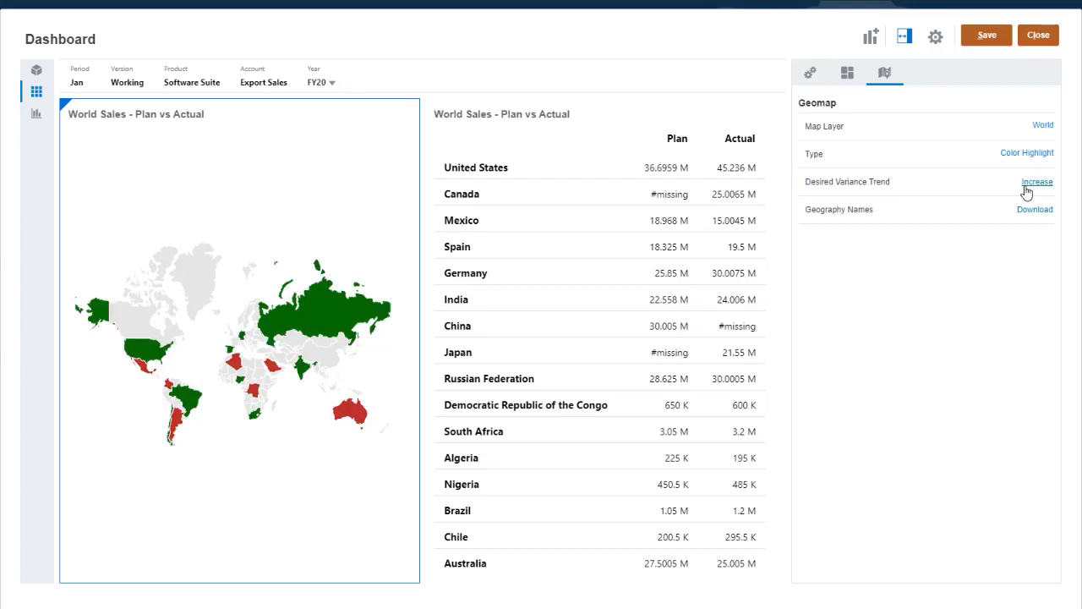
- Show the geomap with the Asia and South America map layers, and return it to the World layer
left_click(1048, 128)
left_click(1045, 161)
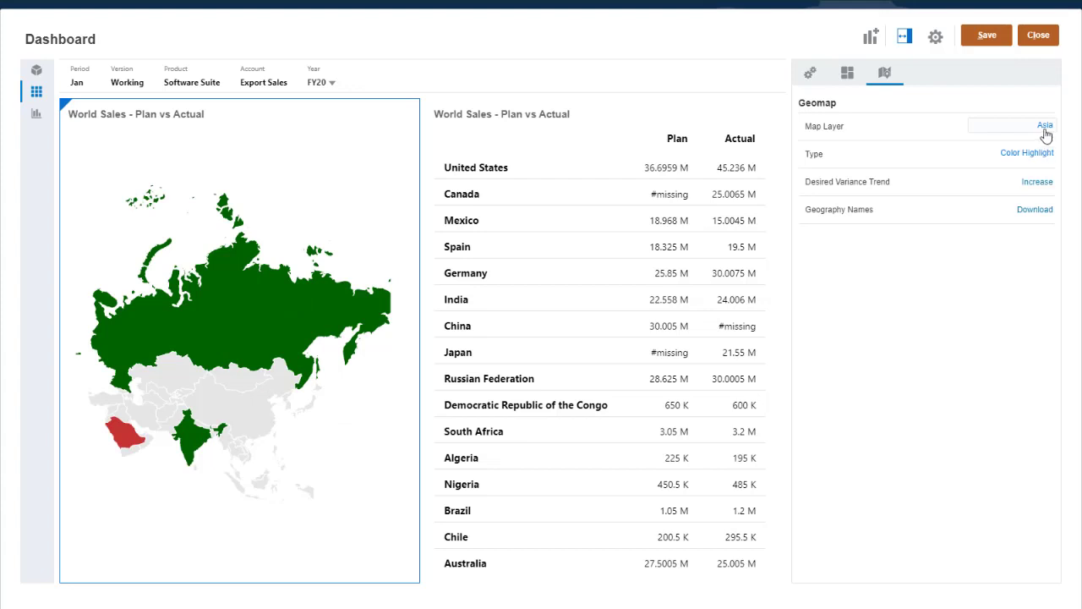
left_click(1046, 127)
left_click(1039, 219)
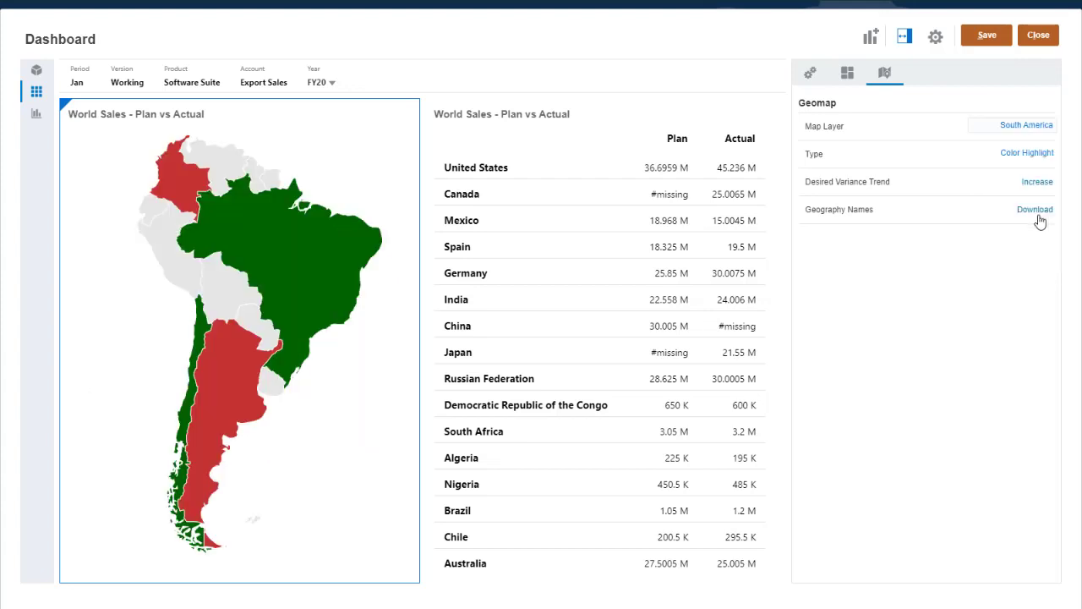
left_click(1013, 128)
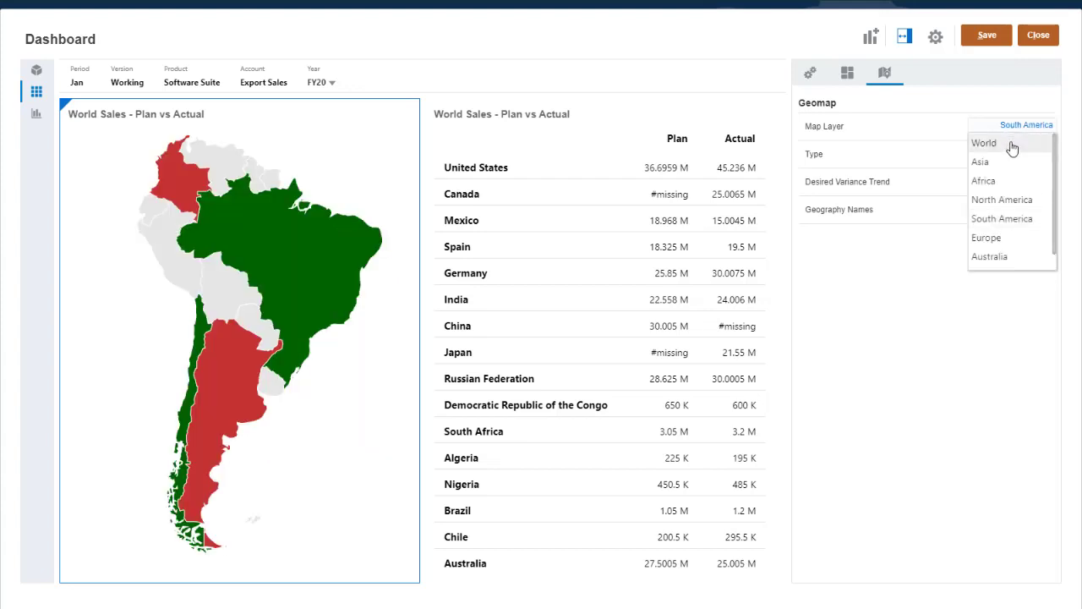
left_click(1012, 146)
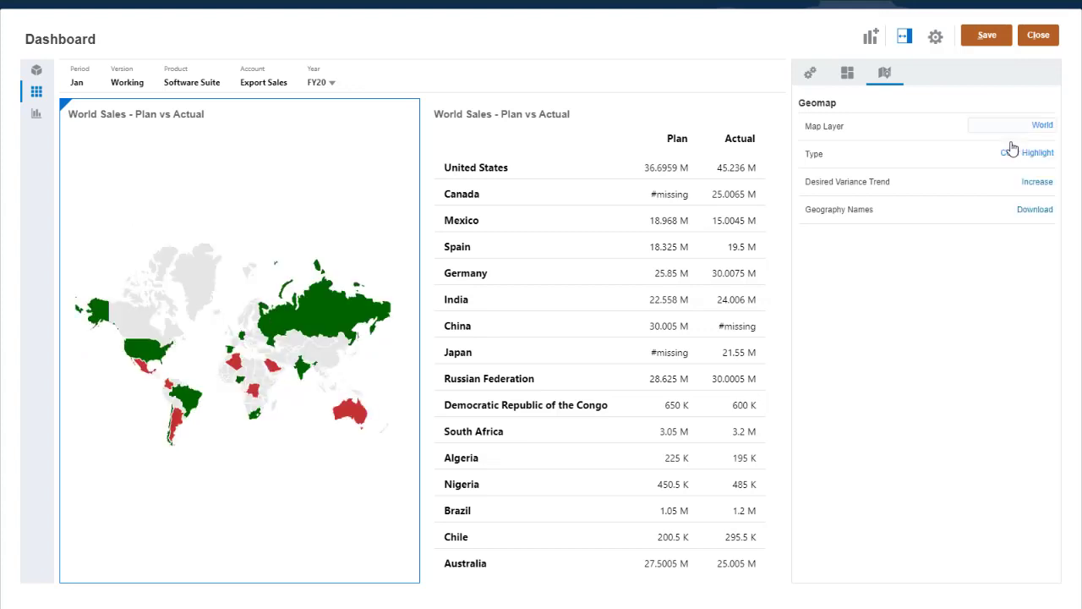
- Remove the chart titles from both the world geomap and the table, copying the table's title for reuse
left_click(847, 72)
triple_click(954, 131)
key("Delete")
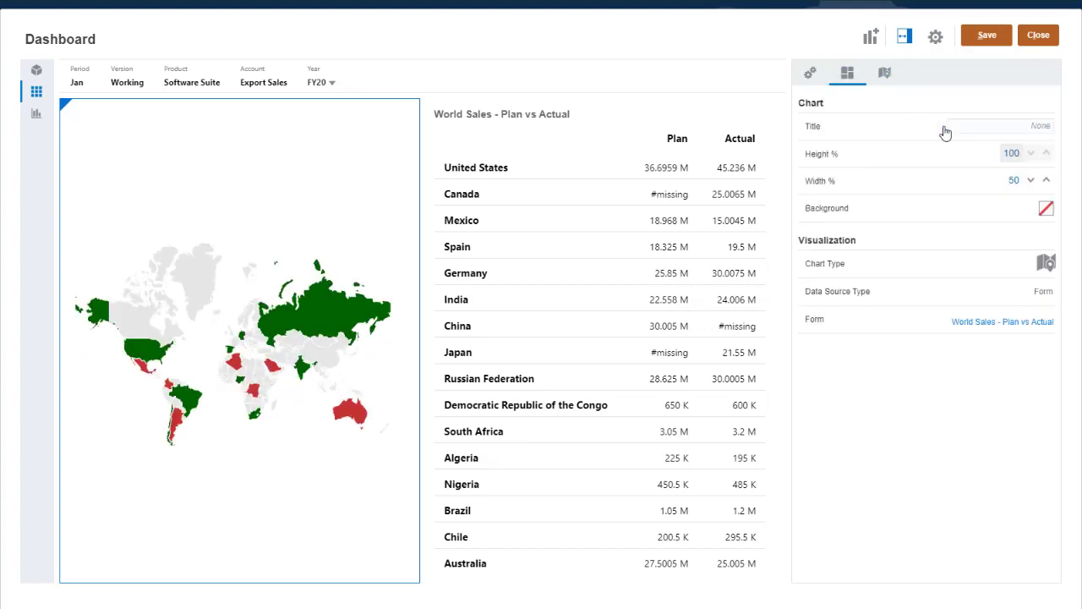
left_click(662, 120)
left_click(954, 131)
triple_click(954, 131)
key("ctrl+c")
key("Delete")
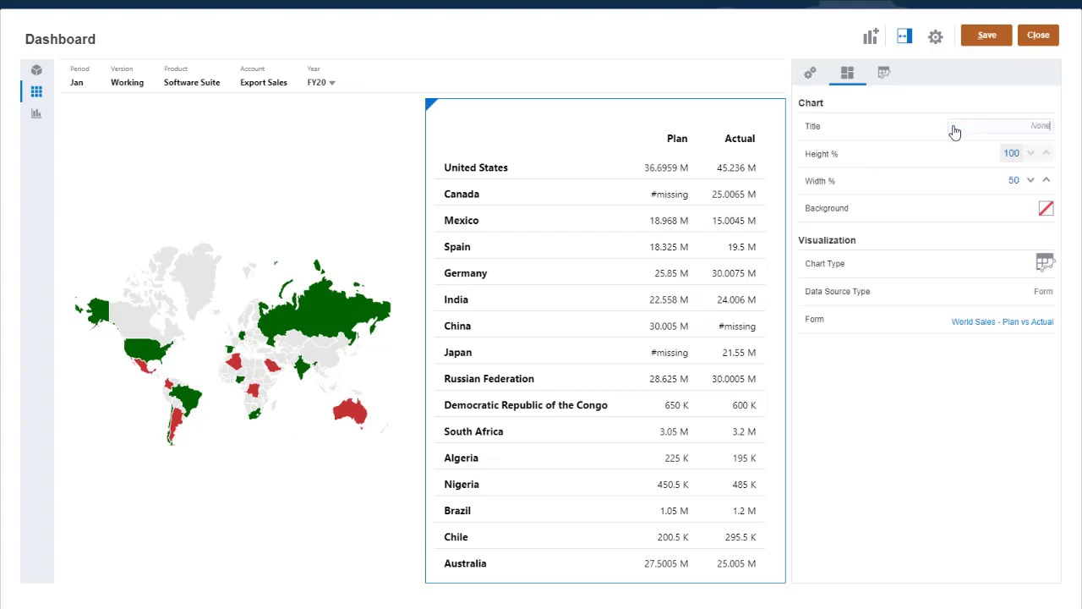
- Rename the dashboard as World Sales - Plan vs Actual and run it in its runtime view
left_click_drag(103, 39, 10, 37)
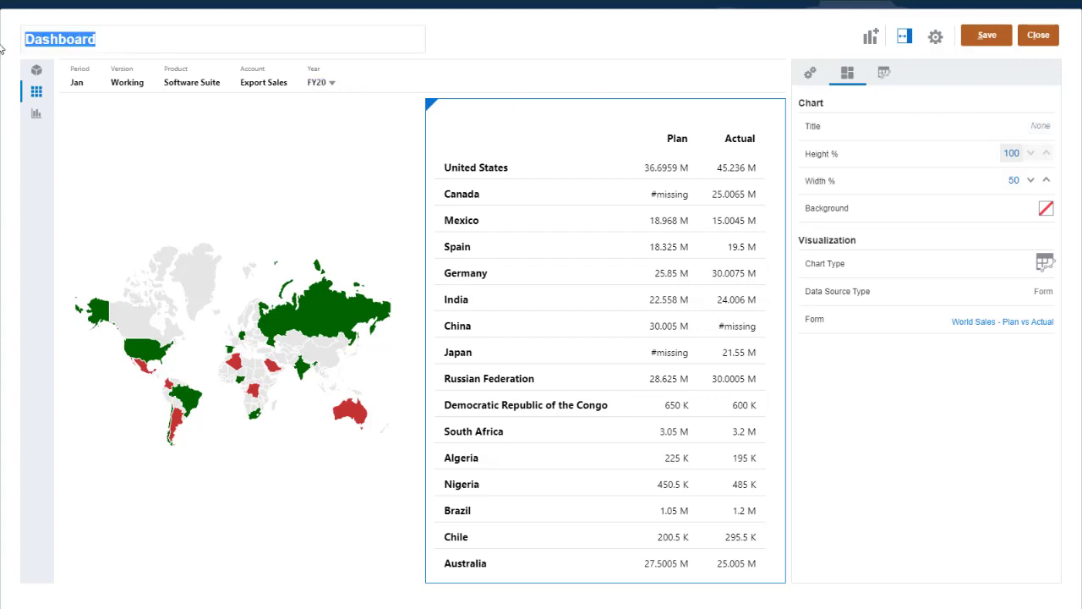
key("ctrl+v")
left_click(935, 37)
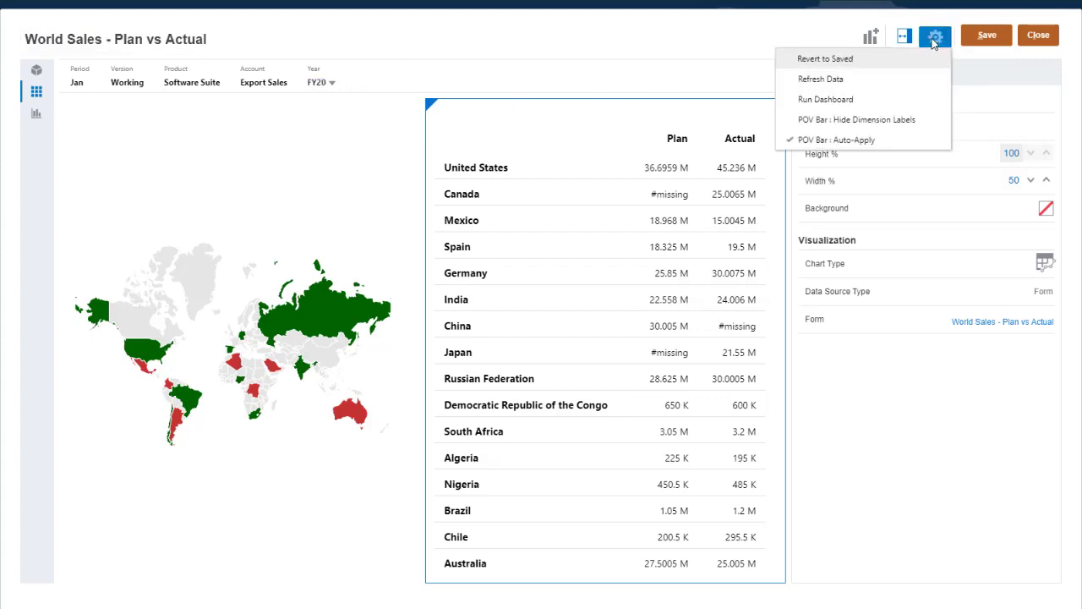
left_click(860, 104)
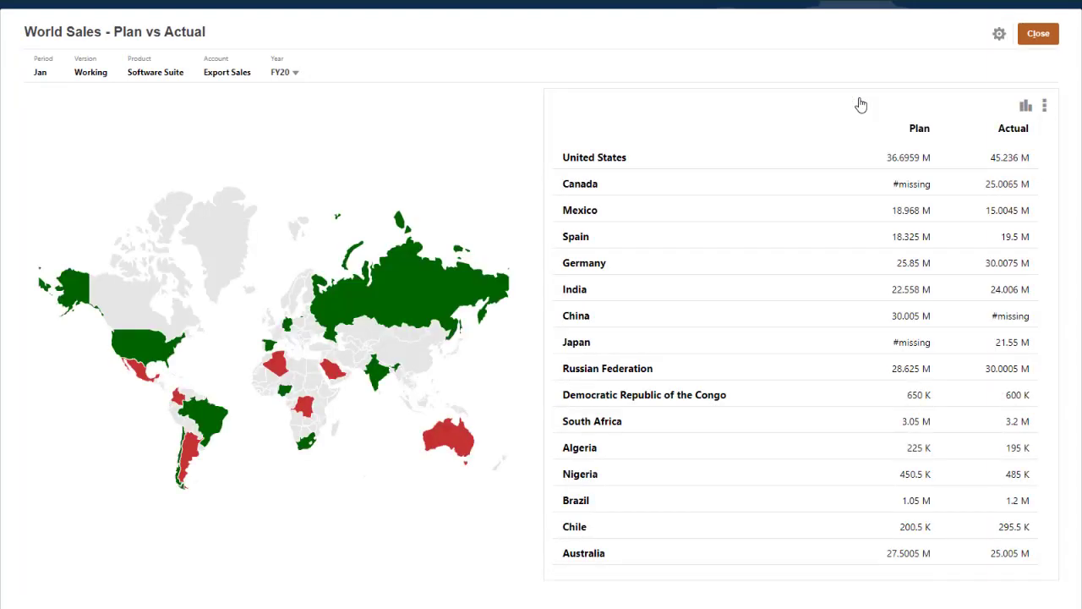